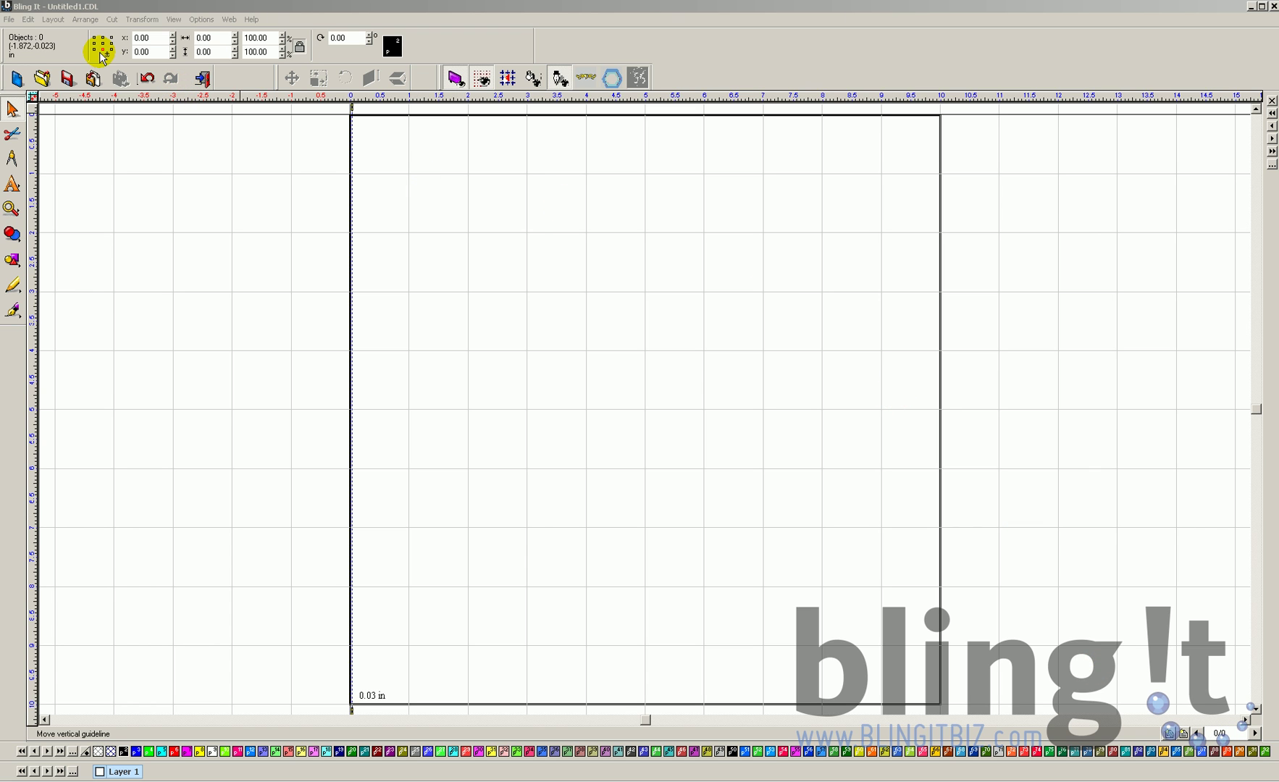
Step: Browse the Fills clip art category, then close it without importing anything
{"action": "left_click", "coordinate": [82, 21]}
{"action": "mouse_move", "coordinate": [55, 21]}
{"action": "mouse_move", "coordinate": [80, 107]}
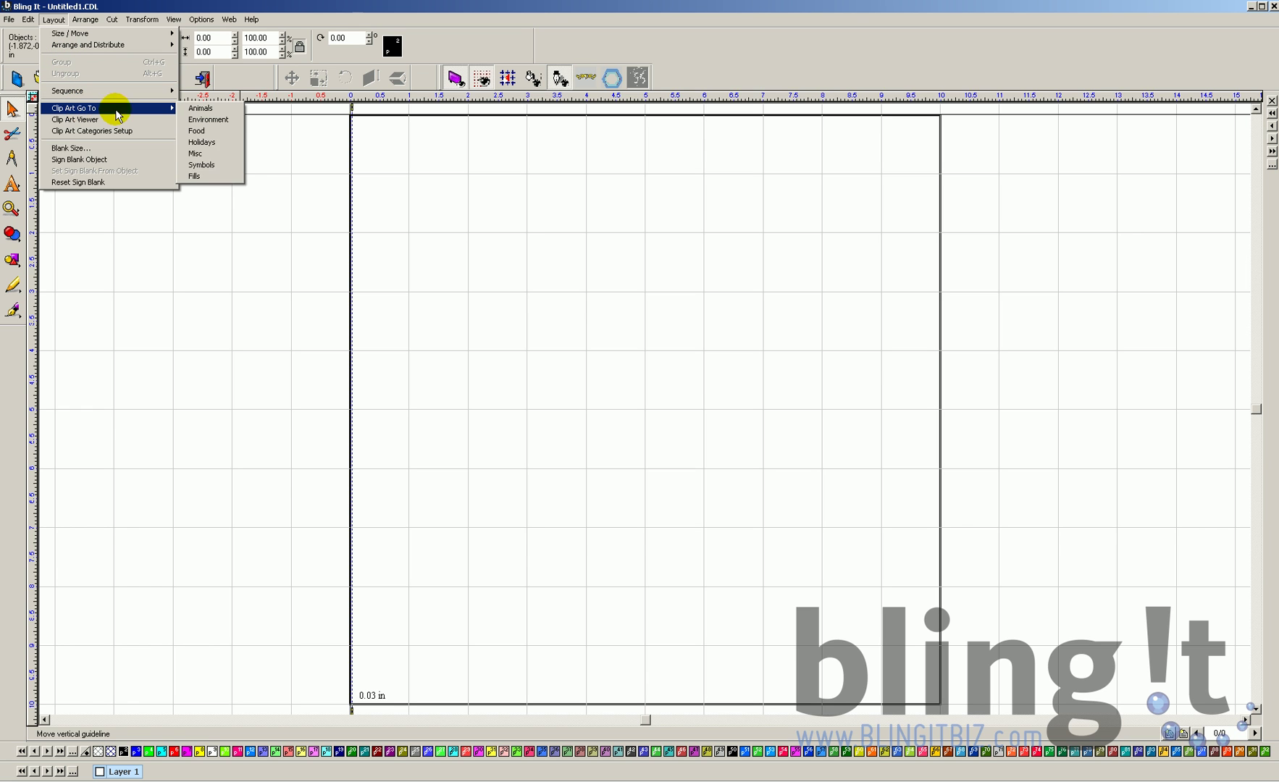
{"action": "left_click", "coordinate": [217, 176]}
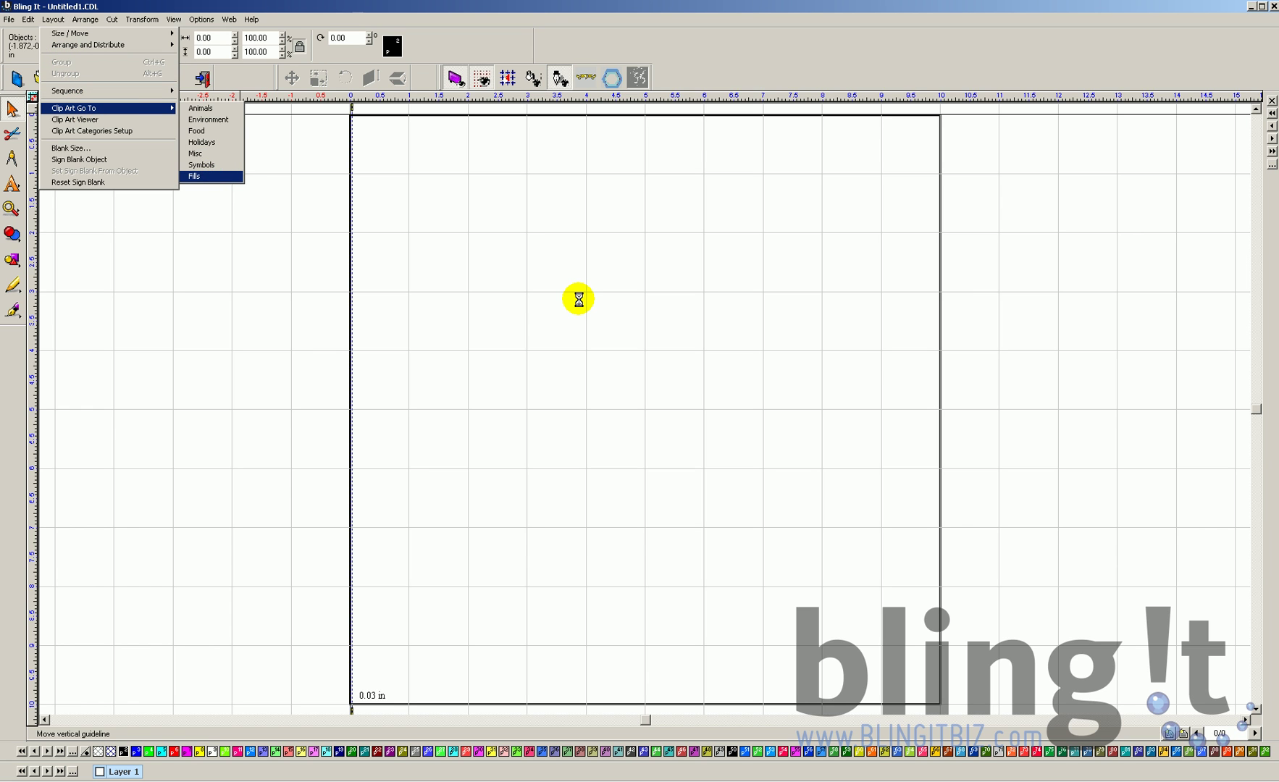
{"action": "left_click", "coordinate": [297, 34]}
Step: Import the Heart clip art from Symbols and place it on the blank
{"action": "left_click", "coordinate": [53, 20]}
{"action": "mouse_move", "coordinate": [99, 108]}
{"action": "left_click", "coordinate": [234, 166]}
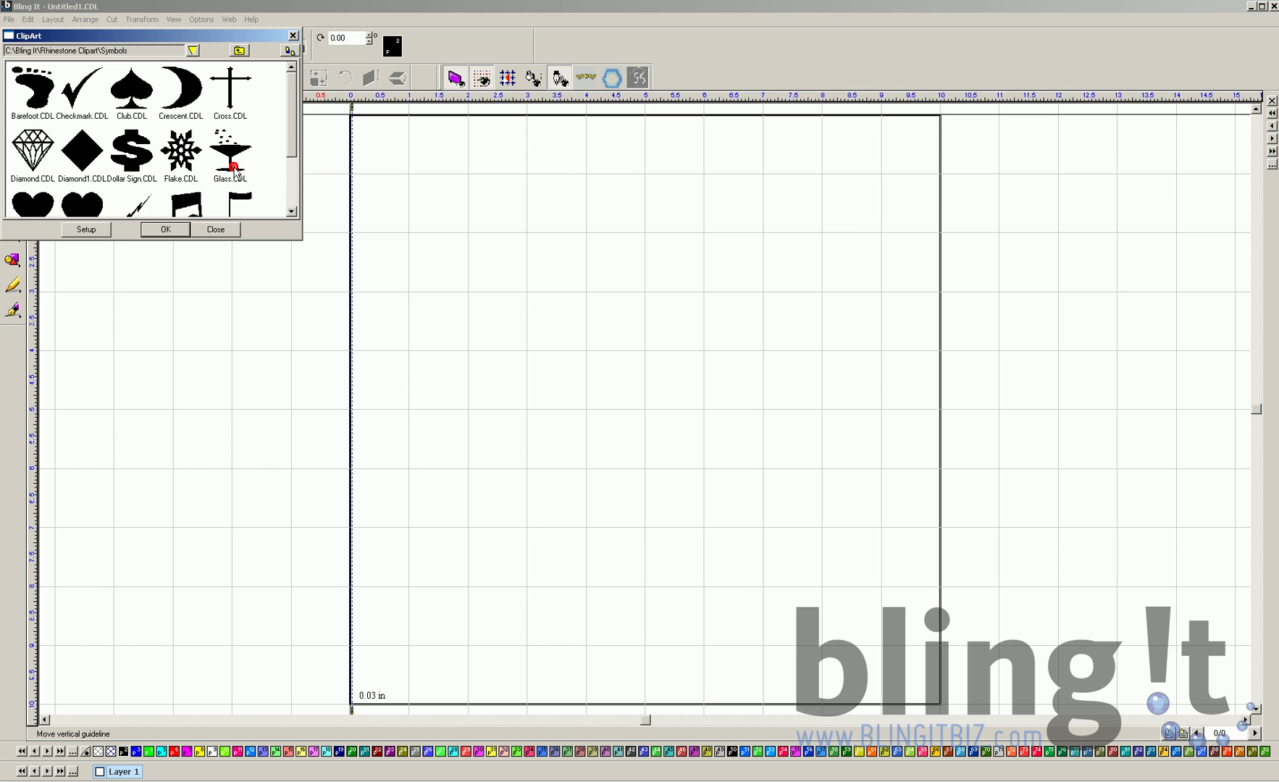
{"action": "left_click", "coordinate": [39, 208]}
{"action": "left_click", "coordinate": [172, 230]}
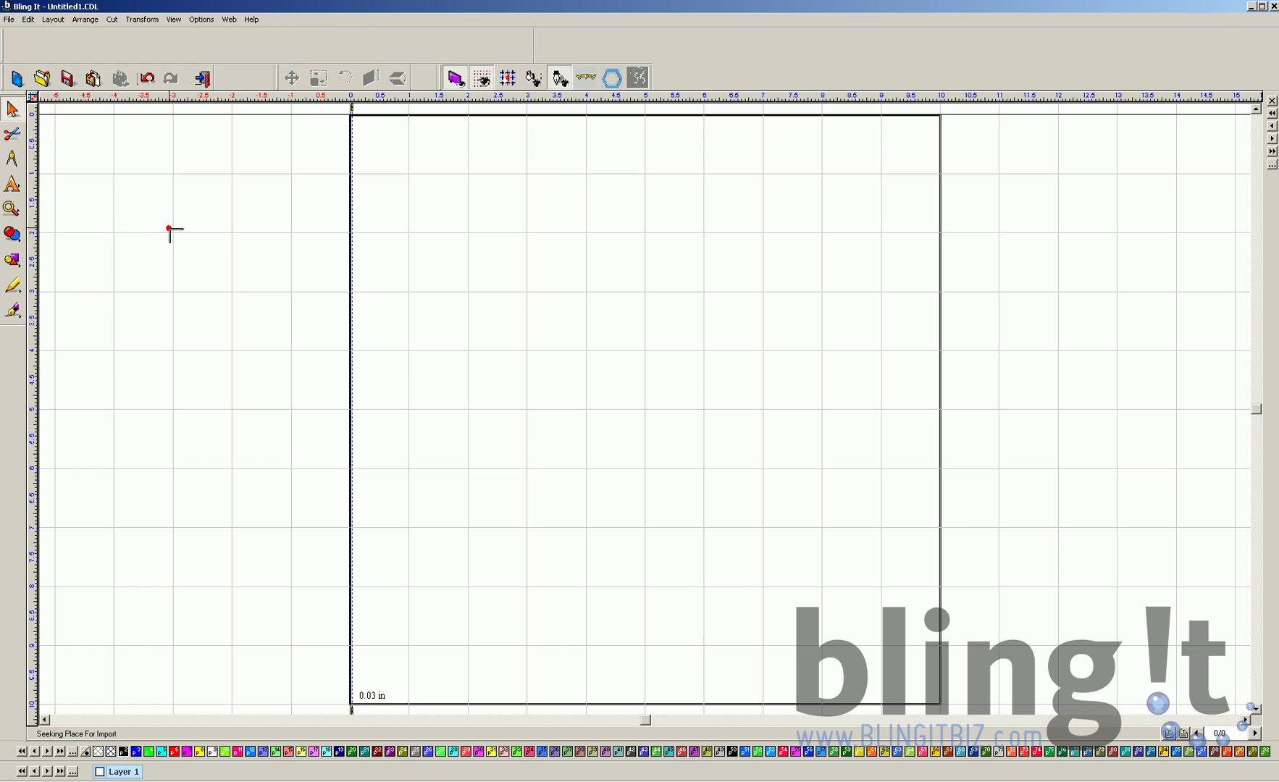
{"action": "left_click", "coordinate": [428, 171]}
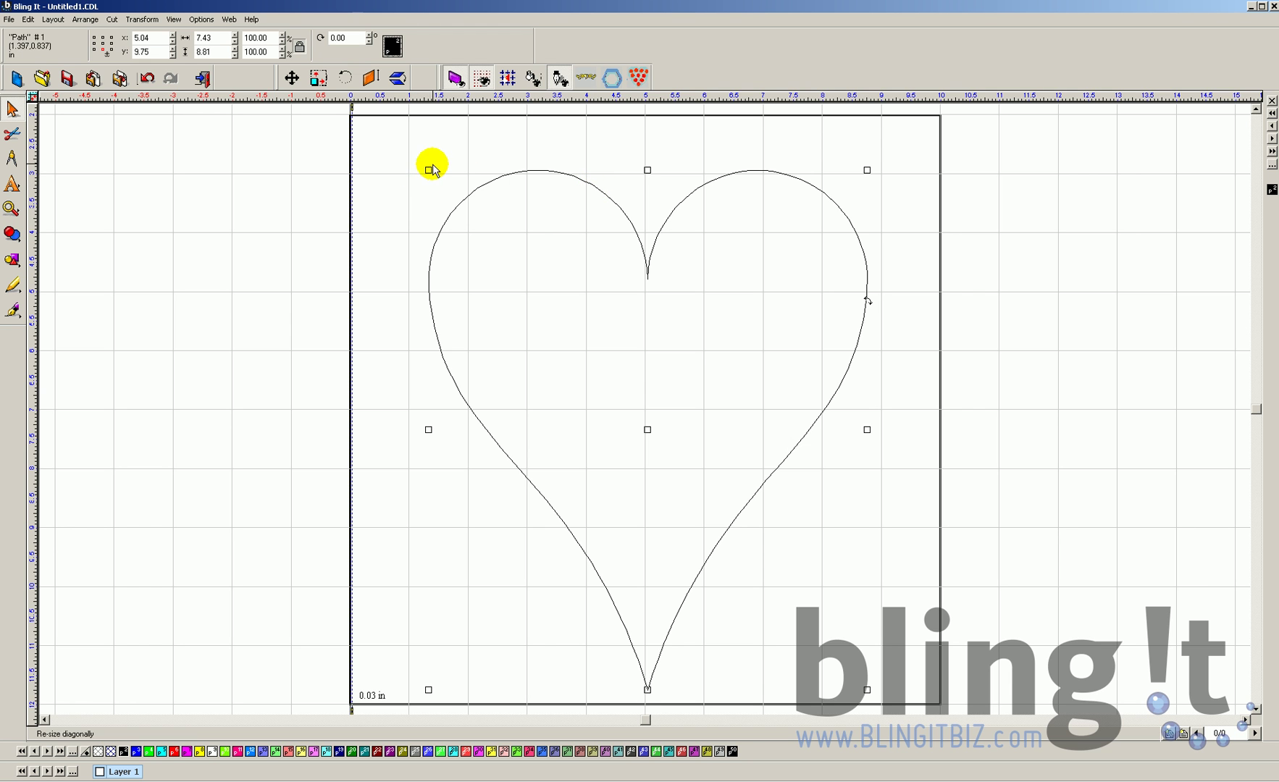
Step: Stretch the heart to fill the blank and outline it with ss10 amethyst stones
{"action": "left_click_drag", "start_coordinate": [429, 170], "coordinate": [377, 140]}
{"action": "left_click", "coordinate": [638, 77]}
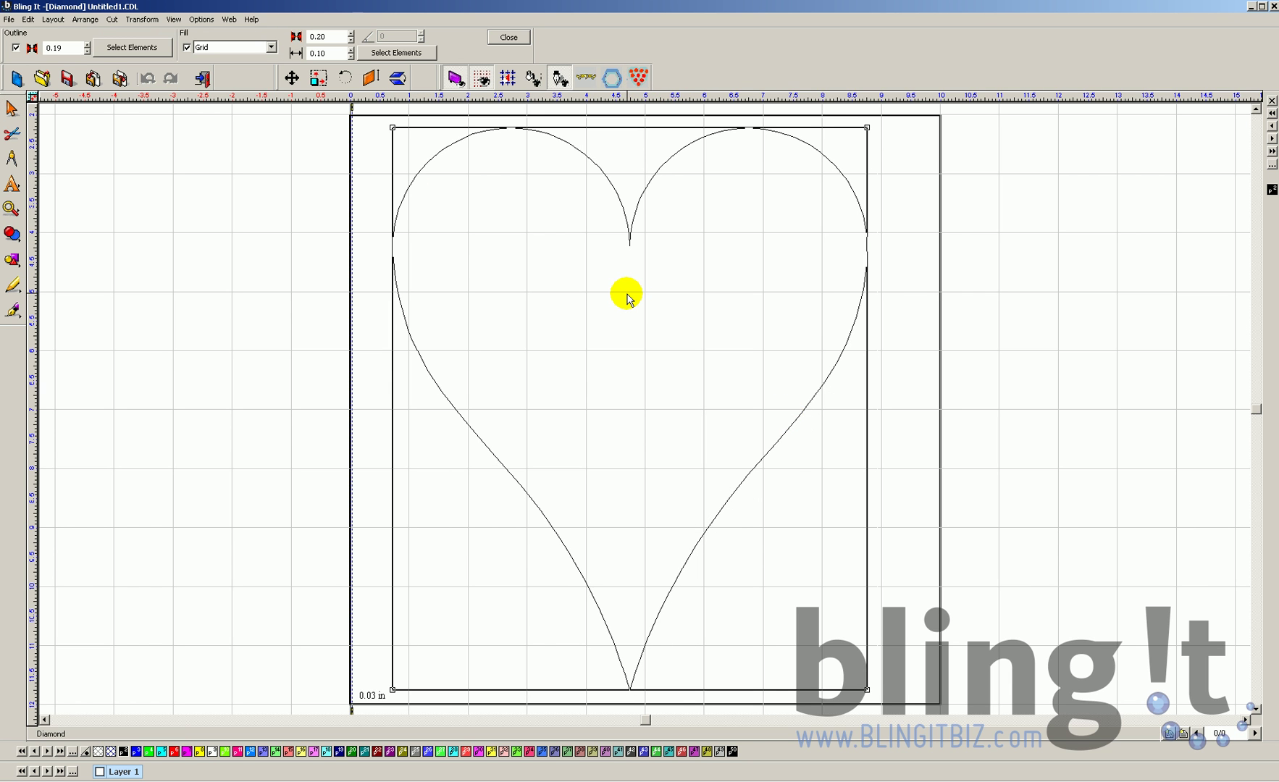
{"action": "left_click", "coordinate": [136, 47]}
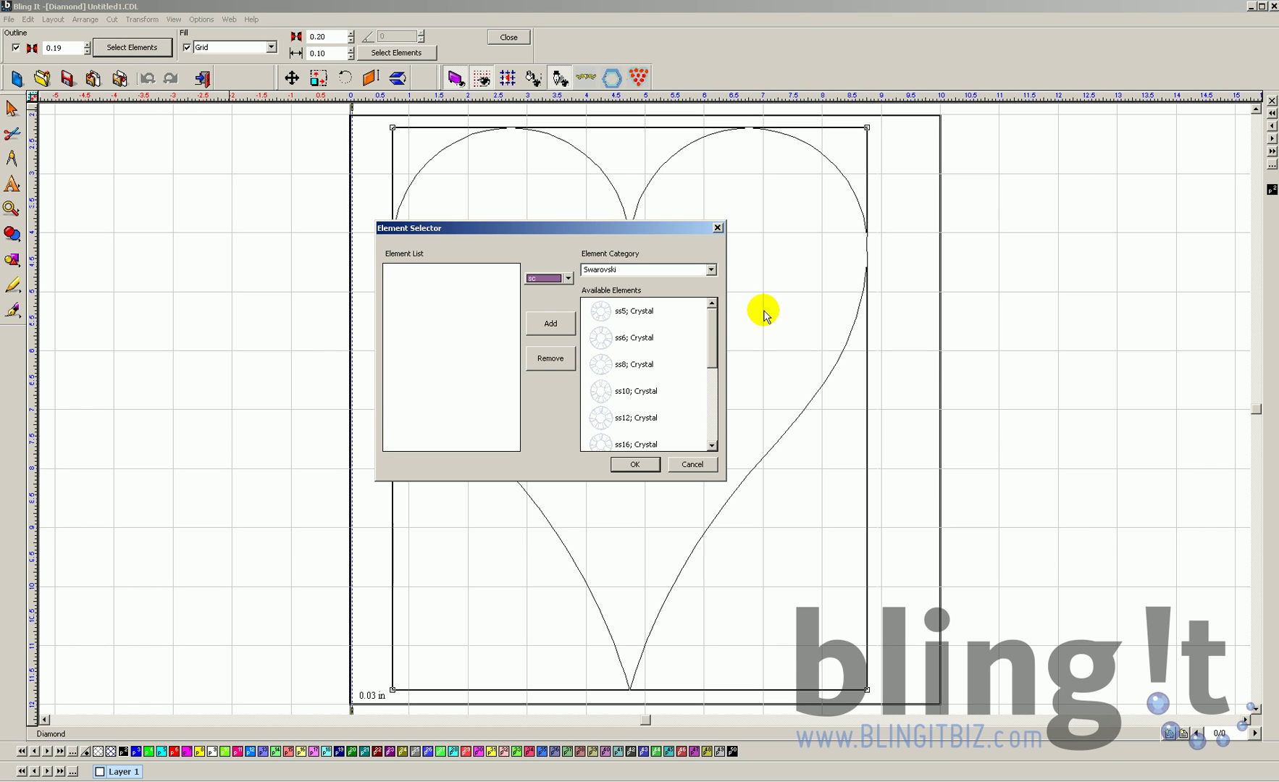
{"action": "left_click", "coordinate": [616, 399]}
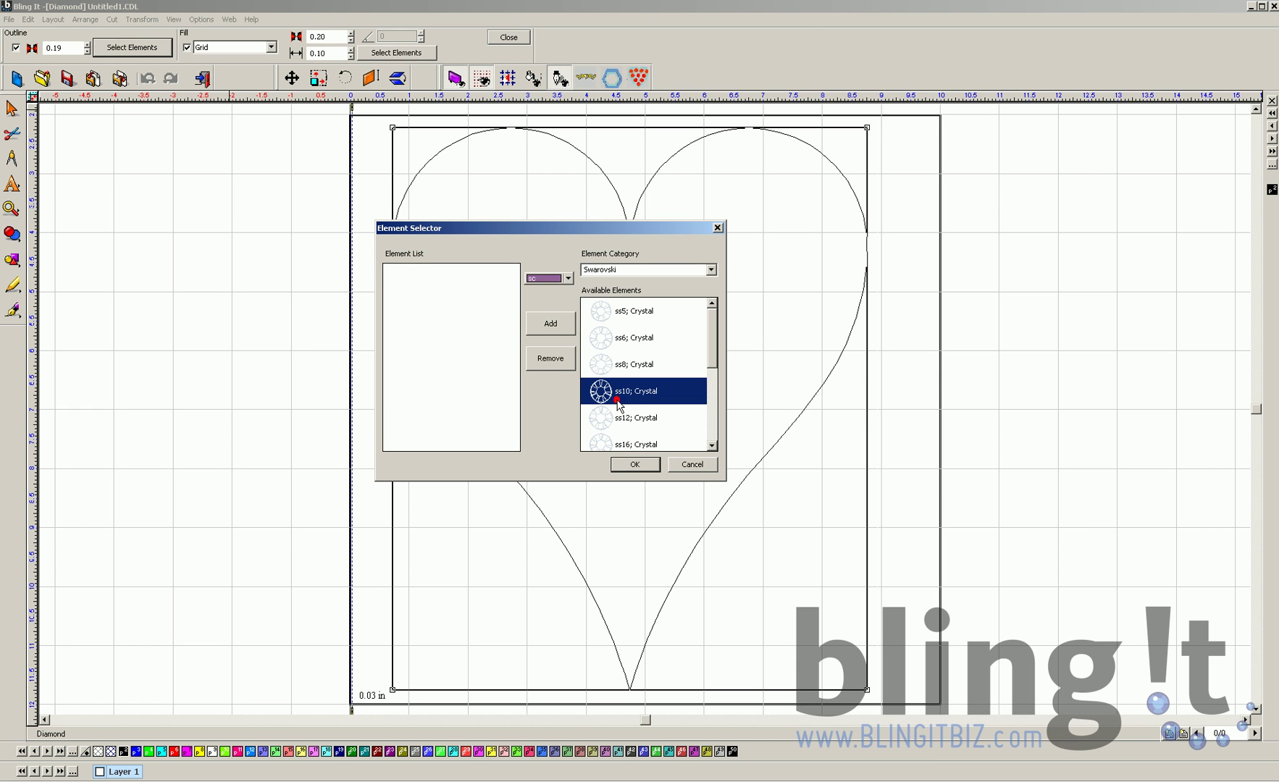
{"action": "left_click", "coordinate": [550, 324]}
{"action": "left_click", "coordinate": [635, 464]}
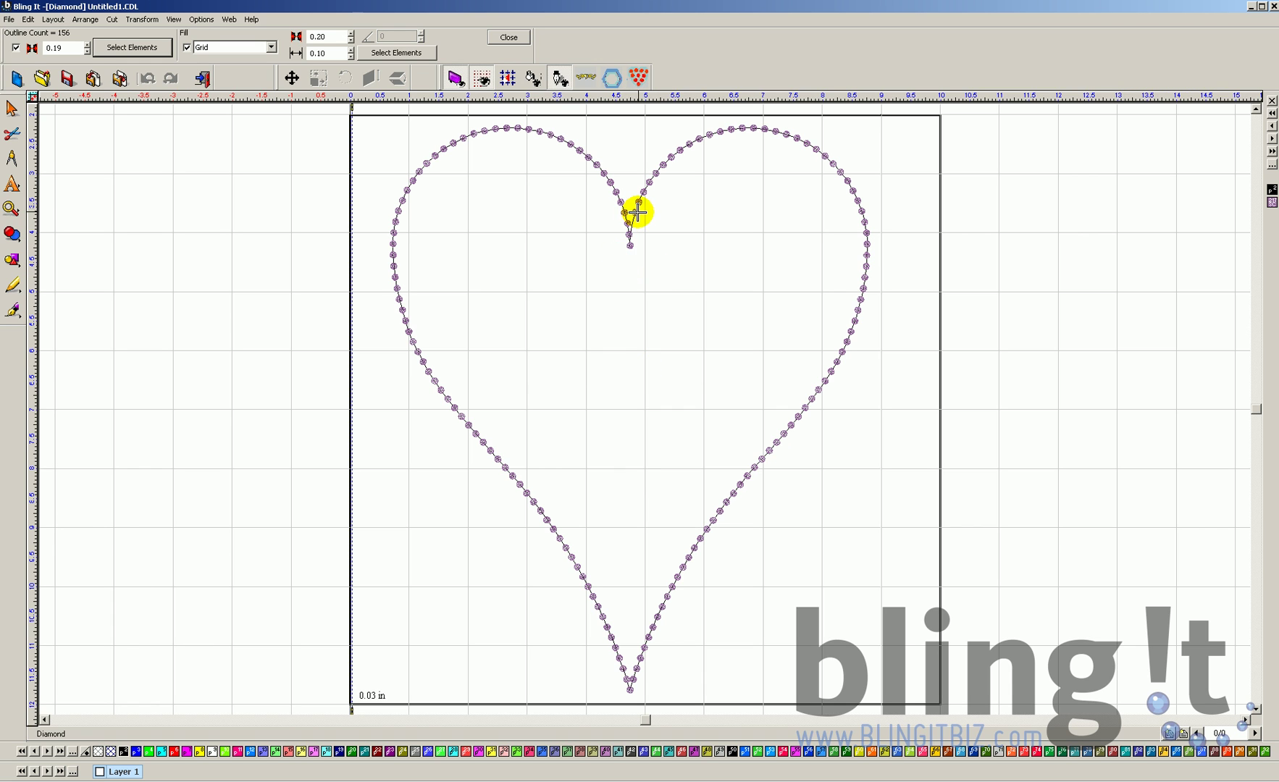
Step: Reshape the notch node, try 0.17 outline spacing, then restore 0.19 with 156 stones
{"action": "mouse_move", "coordinate": [630, 228]}
{"action": "left_mouse_down"}
{"action": "mouse_move", "coordinate": [628, 242]}
{"action": "mouse_move", "coordinate": [638, 207]}
{"action": "mouse_move", "coordinate": [630, 236]}
{"action": "left_mouse_up"}
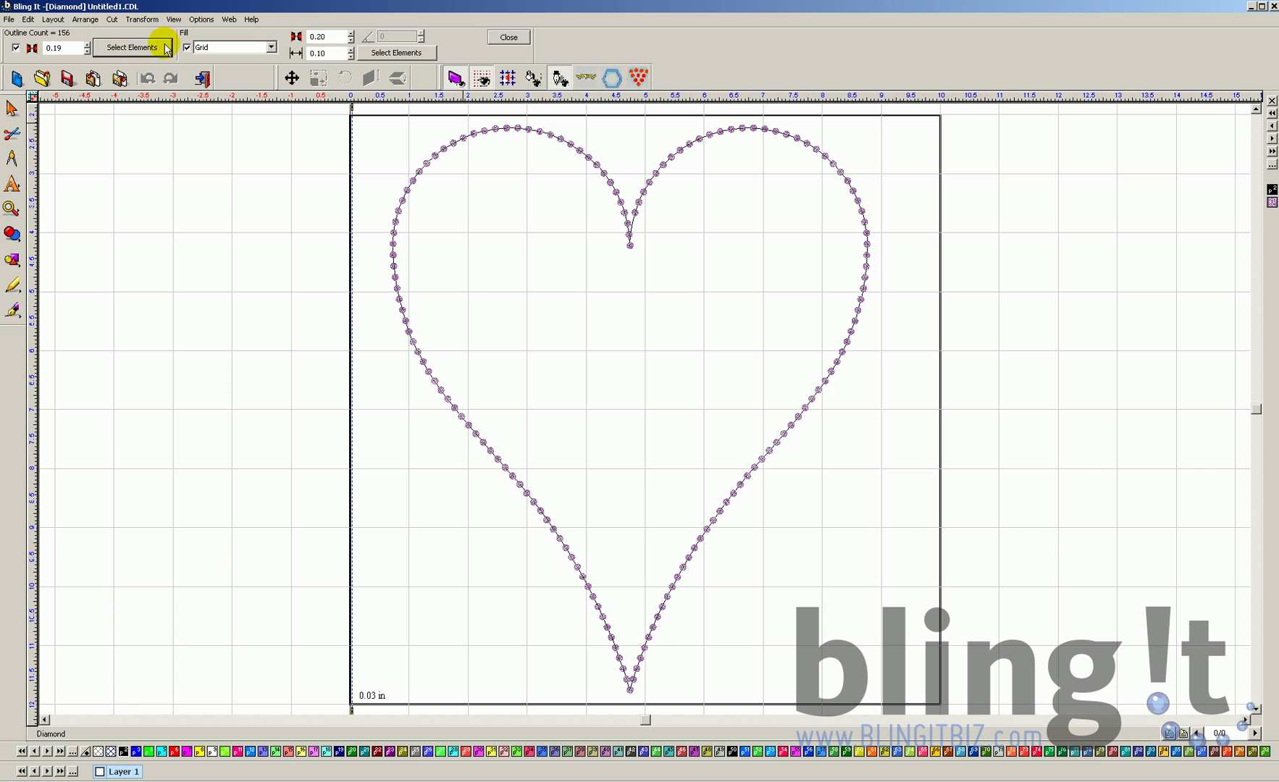
{"action": "left_click", "coordinate": [87, 51]}
{"action": "left_click", "coordinate": [87, 50]}
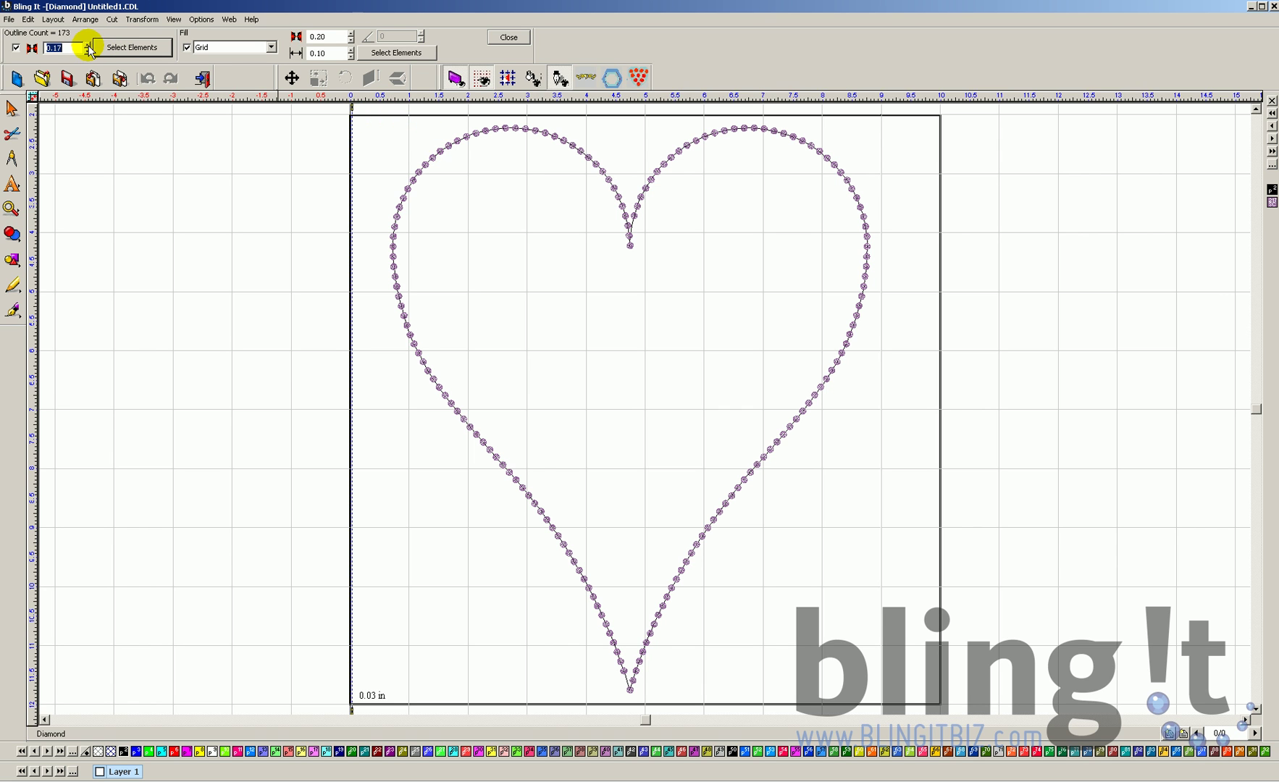
{"action": "left_click", "coordinate": [88, 48]}
{"action": "left_click", "coordinate": [88, 46]}
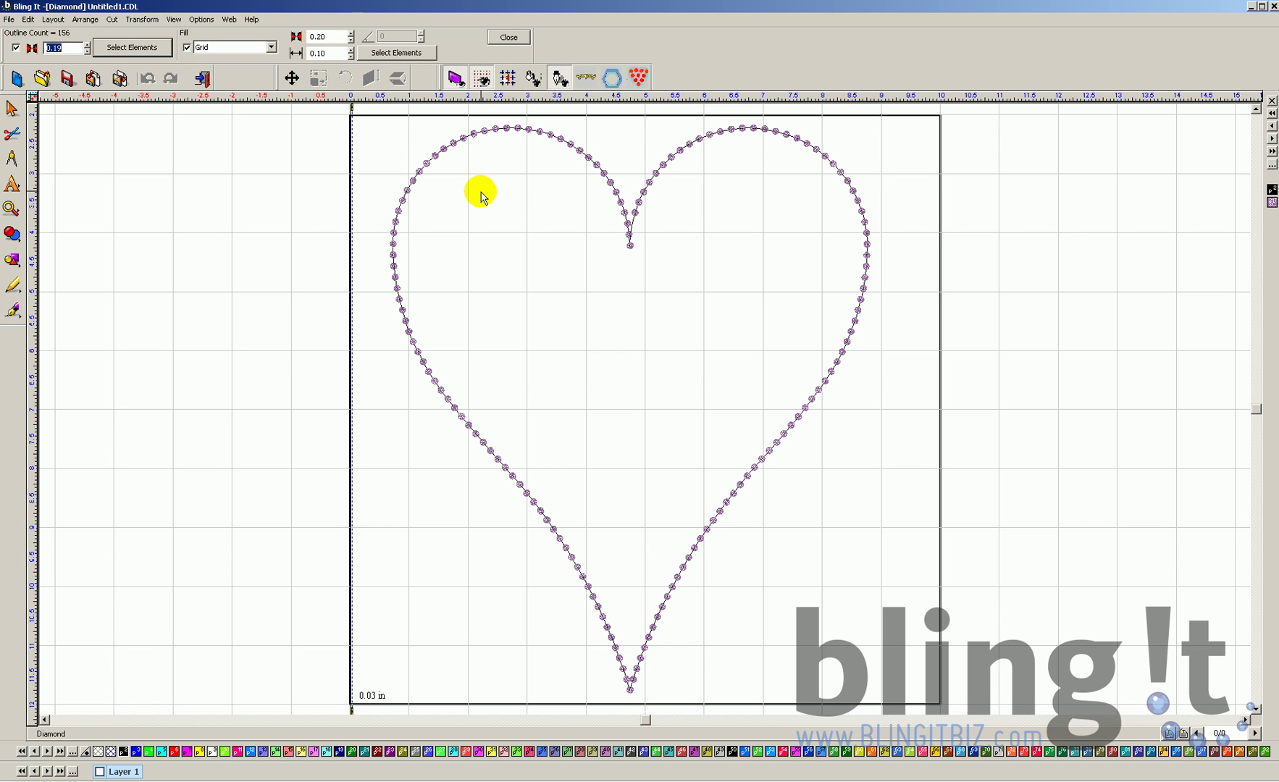
{"action": "left_click", "coordinate": [480, 134]}
{"action": "left_click", "coordinate": [479, 133]}
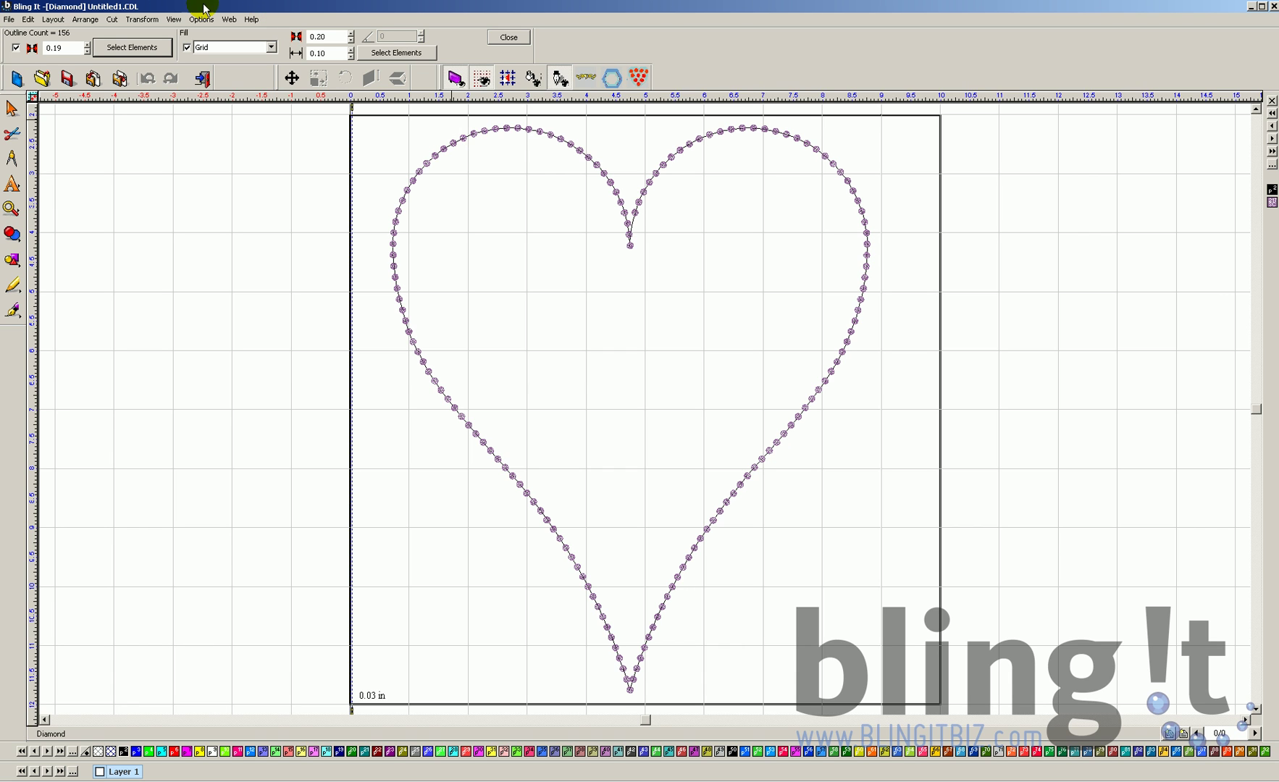
Step: Ungroup the rhinestone heart and select individual stones at its top notch
{"action": "left_click", "coordinate": [52, 19]}
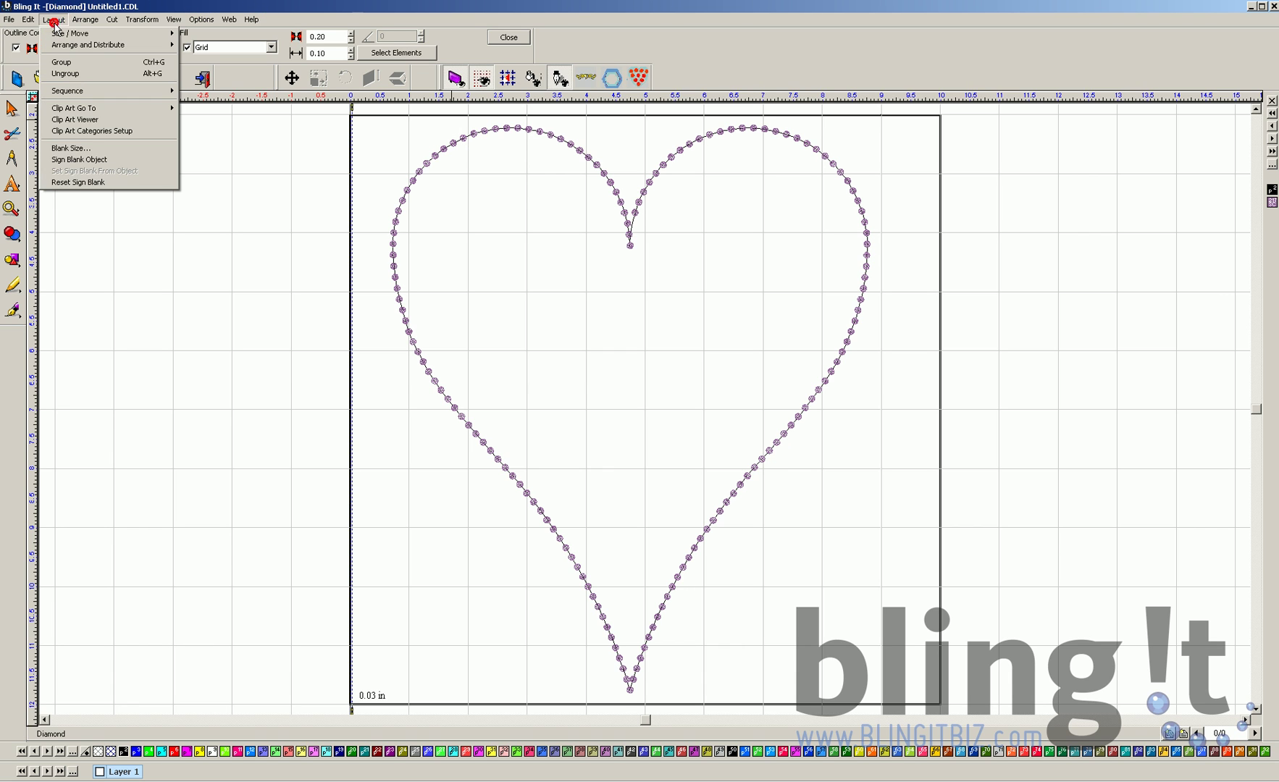
{"action": "left_click", "coordinate": [66, 75]}
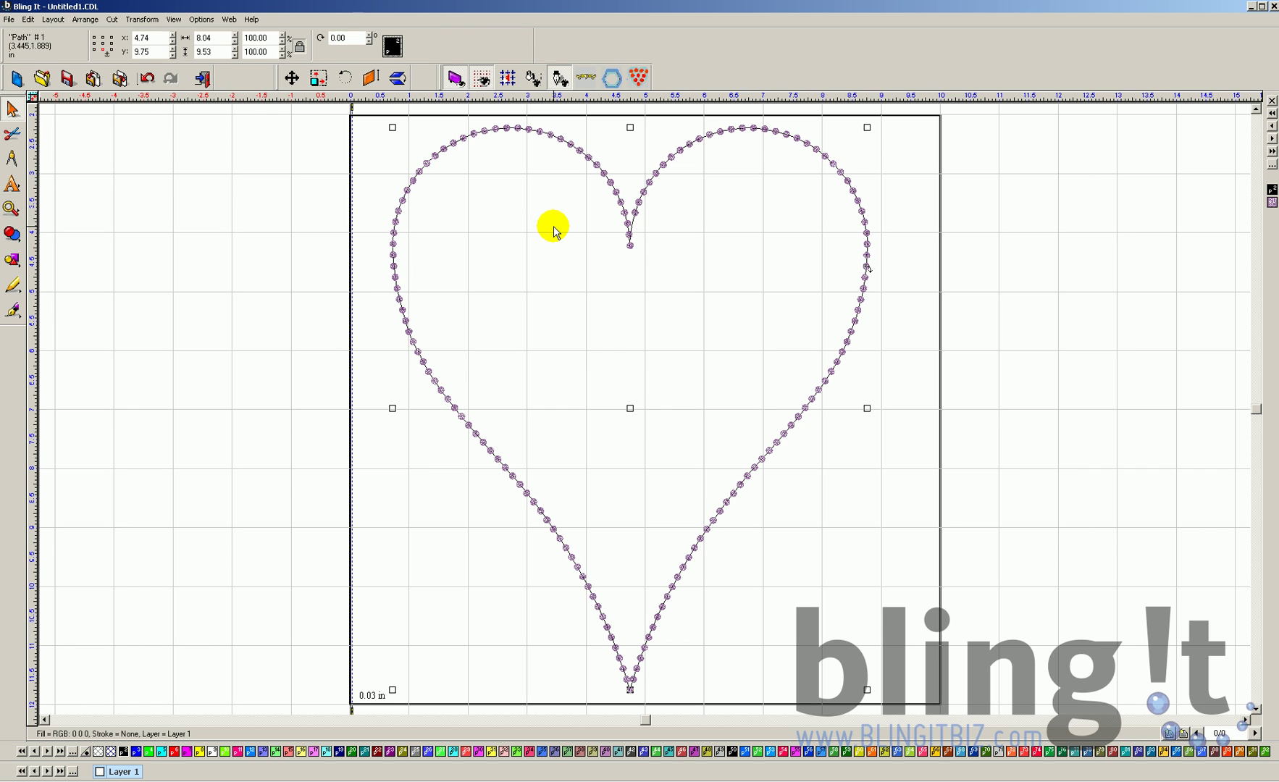
{"action": "left_click", "coordinate": [629, 230]}
{"action": "left_click", "coordinate": [635, 212]}
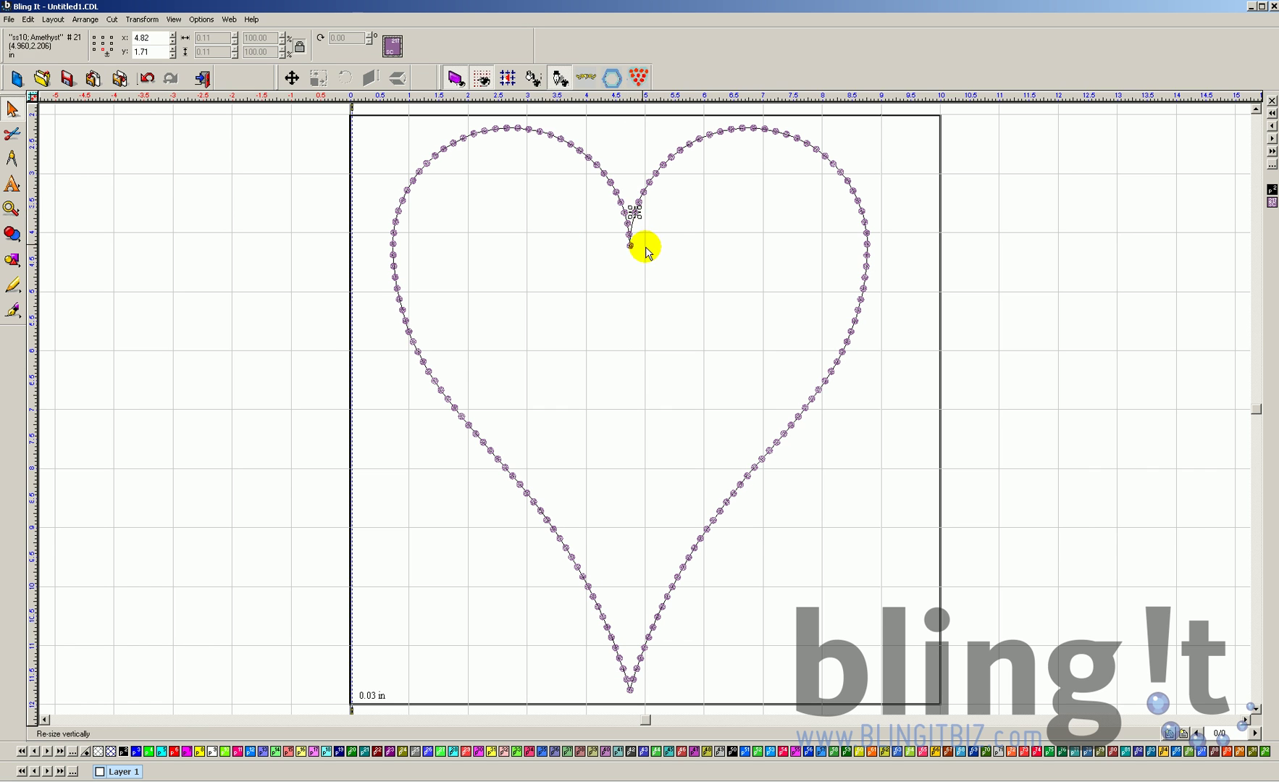
Step: Zoom to 200% and scroll up to the heart's top notch
{"action": "left_click", "coordinate": [19, 212]}
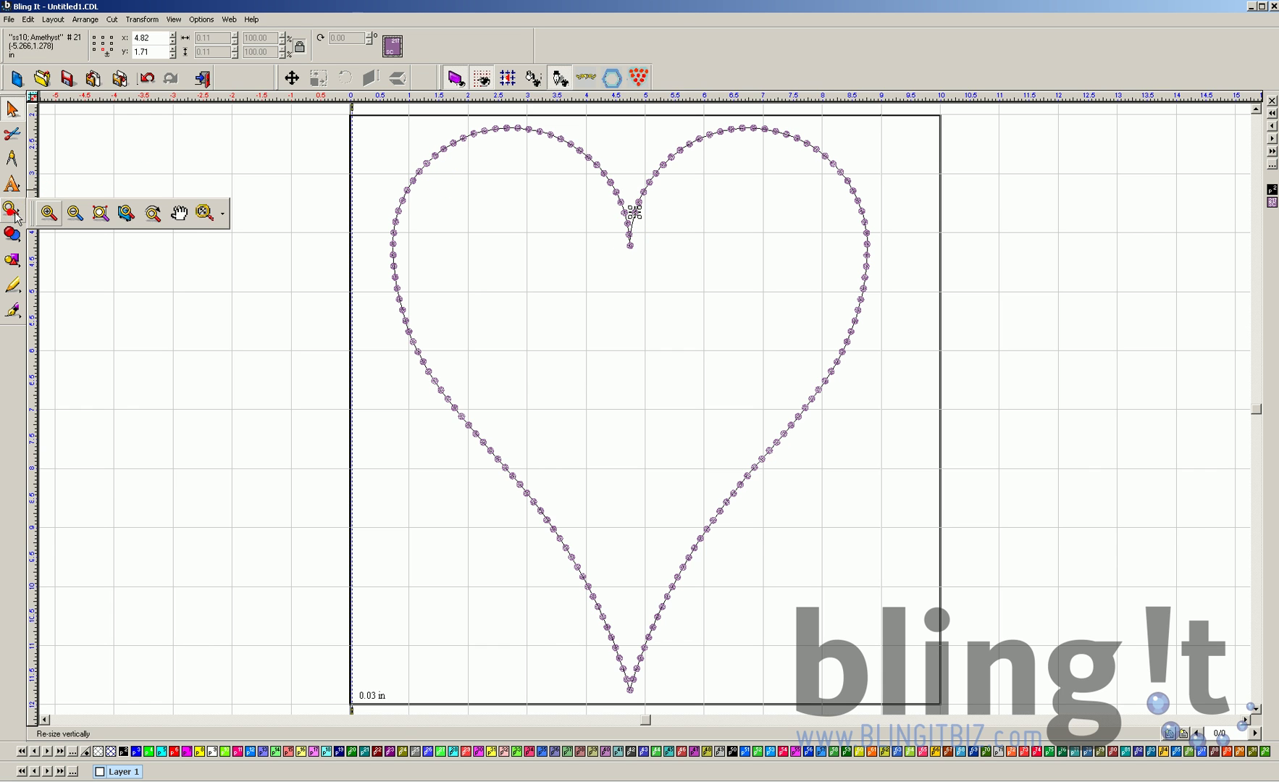
{"action": "left_click", "coordinate": [206, 212]}
{"action": "left_click", "coordinate": [217, 302]}
{"action": "left_click_drag", "start_coordinate": [1261, 419], "coordinate": [1258, 266]}
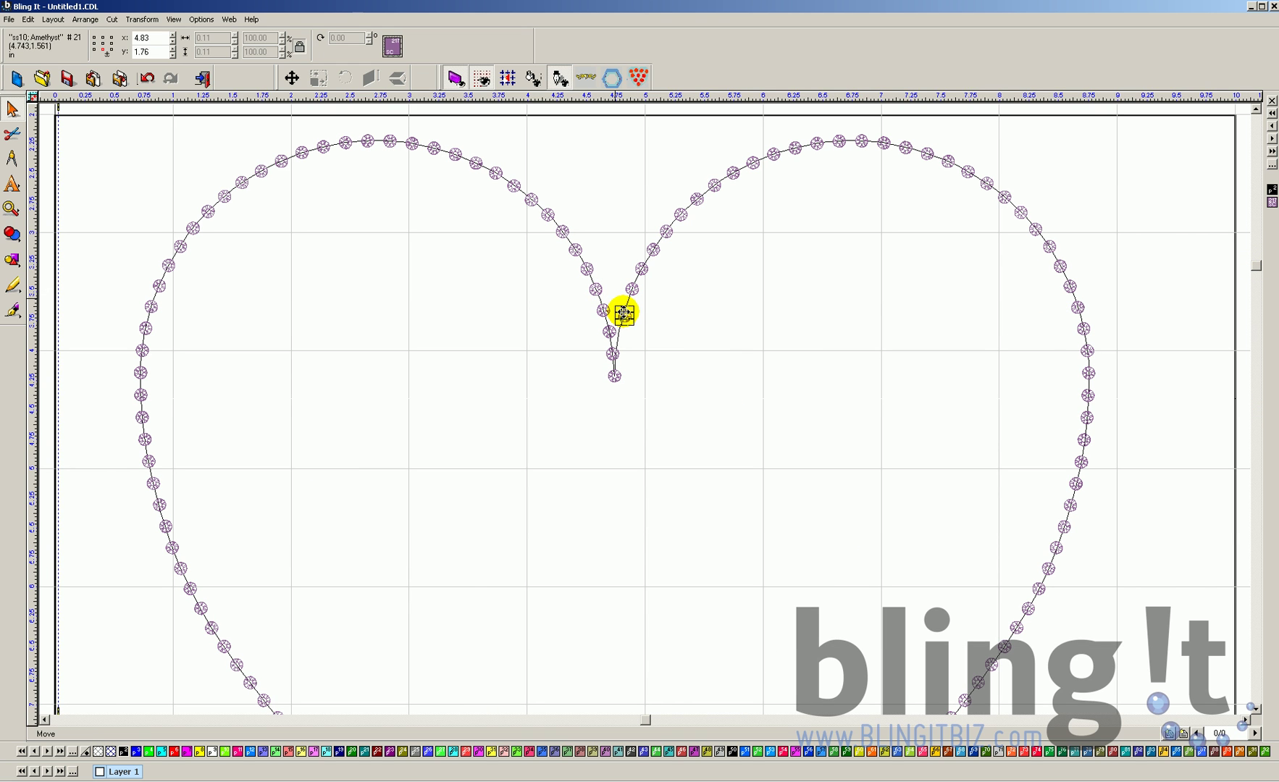
Step: Move a notch stone to a new spot and select stone #21
{"action": "left_click", "coordinate": [623, 317]}
{"action": "left_click", "coordinate": [712, 317]}
{"action": "left_click", "coordinate": [623, 310]}
{"action": "left_click", "coordinate": [613, 354]}
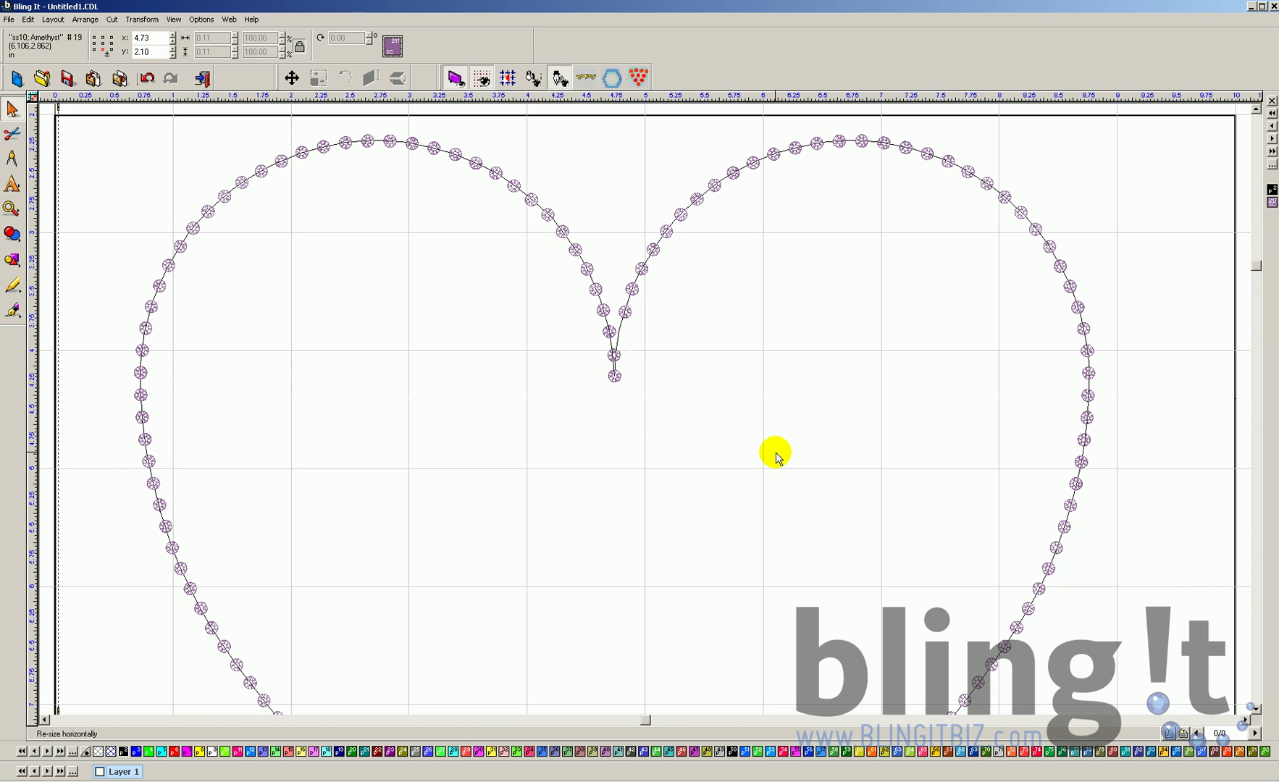
{"action": "left_click", "coordinate": [624, 311]}
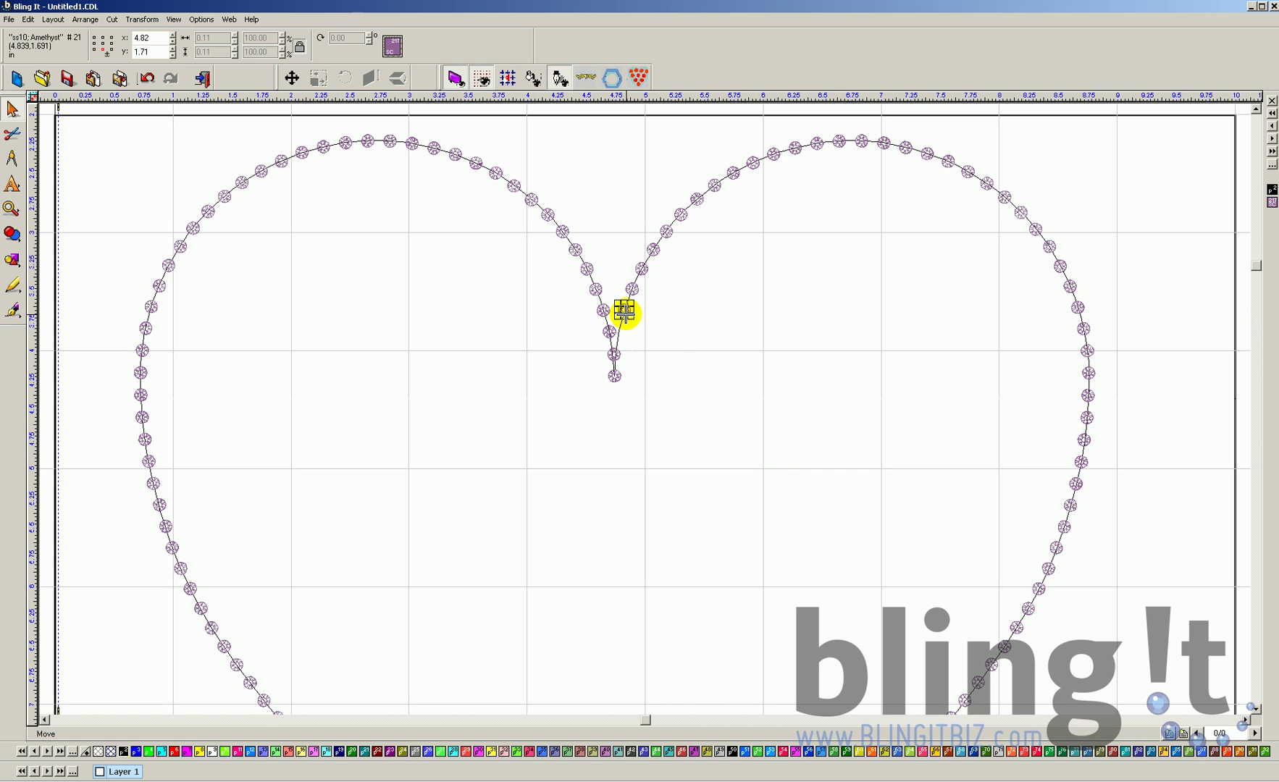
Step: Copy notch stone #21 and drag the pasted duplicate into the heart's top notch
{"action": "left_click", "coordinate": [678, 331]}
{"action": "left_click", "coordinate": [622, 311]}
{"action": "key", "text": "ctrl+c"}
{"action": "key", "text": "ctrl+v"}
{"action": "left_click", "coordinate": [693, 334]}
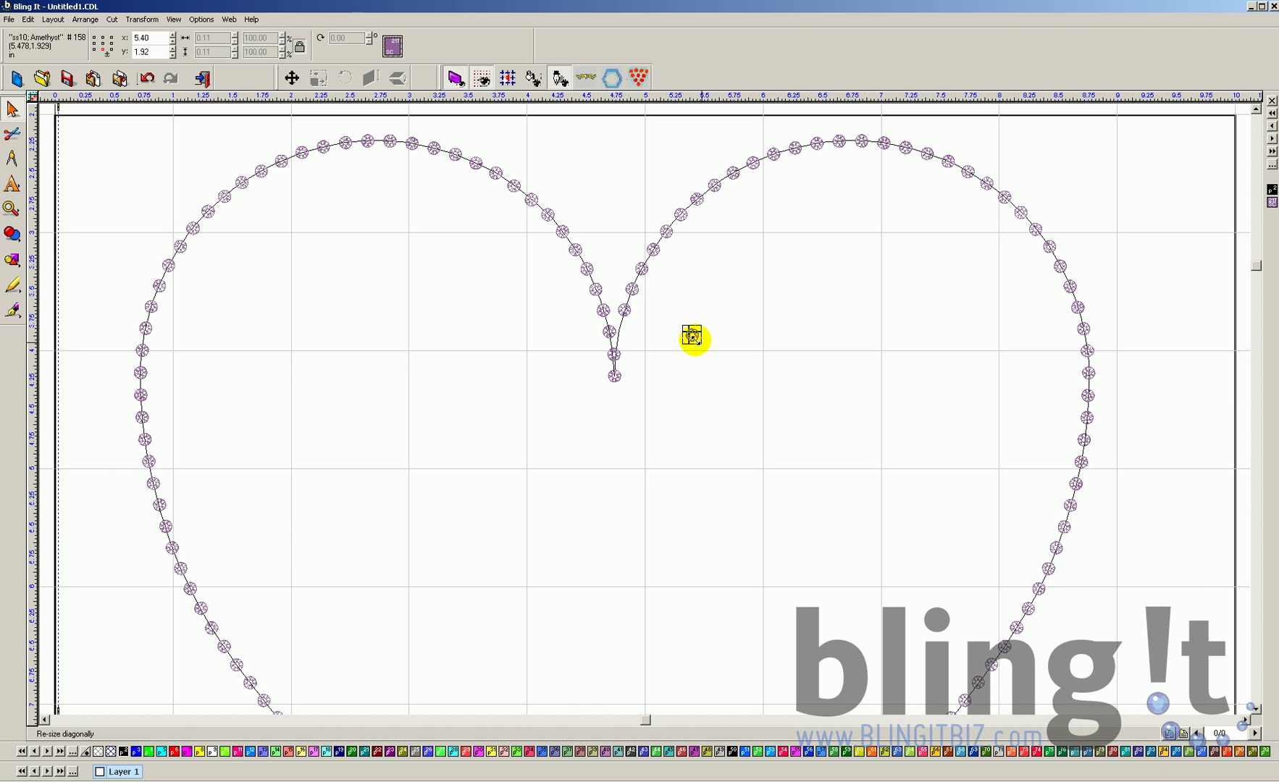
{"action": "left_click_drag", "start_coordinate": [694, 340], "coordinate": [620, 332]}
{"action": "mouse_move", "coordinate": [618, 323]}
{"action": "left_mouse_down"}
{"action": "mouse_move", "coordinate": [614, 304]}
{"action": "mouse_move", "coordinate": [631, 305]}
{"action": "mouse_move", "coordinate": [610, 335]}
{"action": "left_mouse_up"}
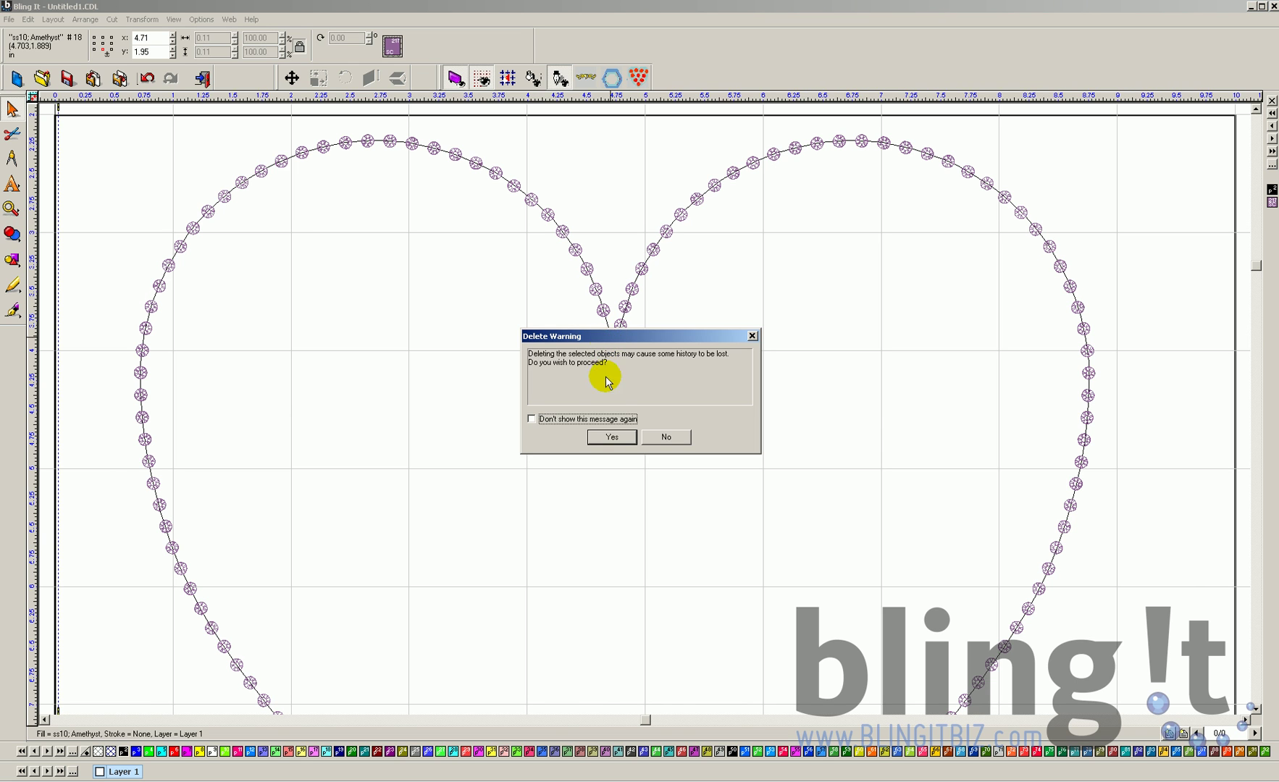
Step: Dismiss the pending warning, then delete the selected notch stone
{"action": "left_click", "coordinate": [679, 440]}
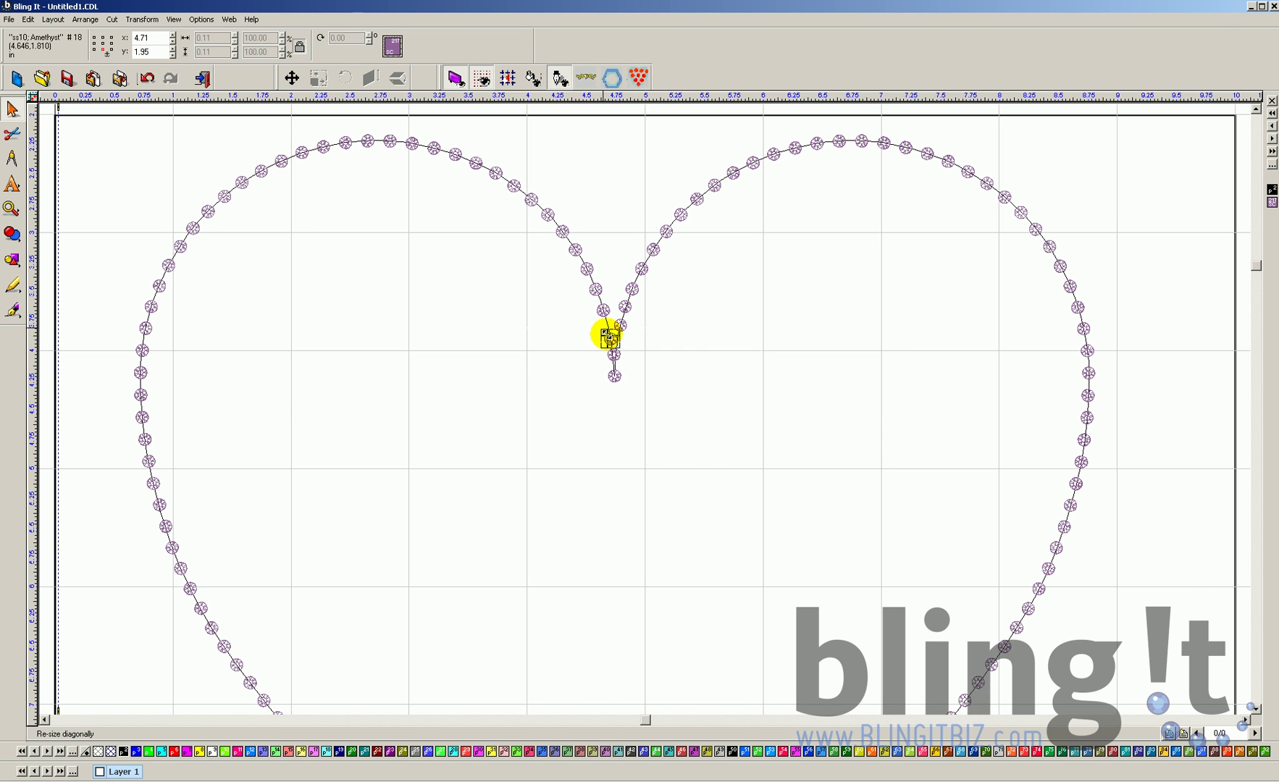
{"action": "key", "text": "Delete"}
{"action": "left_click", "coordinate": [612, 437]}
Step: Reposition a notch stone up and to the right
{"action": "left_click", "coordinate": [614, 336]}
{"action": "left_click", "coordinate": [613, 333]}
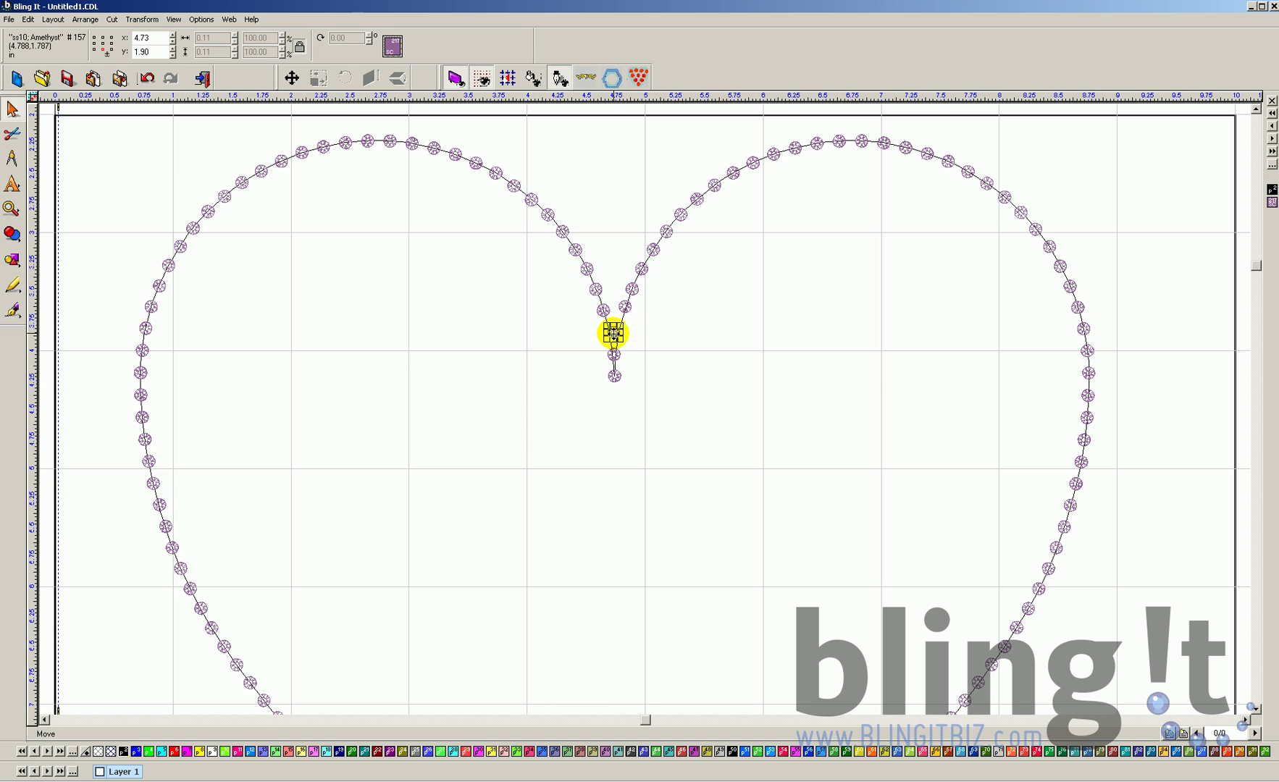
{"action": "left_click_drag", "start_coordinate": [612, 334], "coordinate": [623, 300]}
{"action": "left_click", "coordinate": [667, 368]}
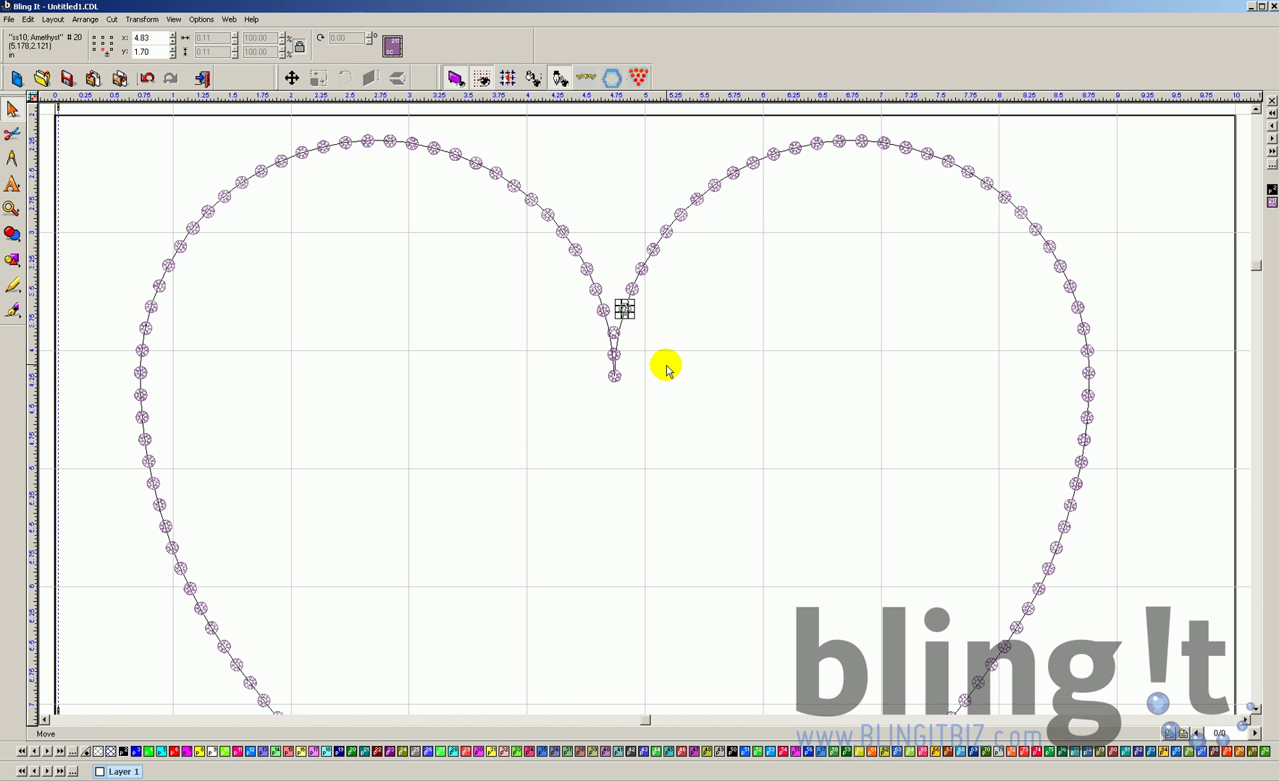
Step: Delete the surplus stone at the notch's bottom tip
{"action": "left_click", "coordinate": [613, 335]}
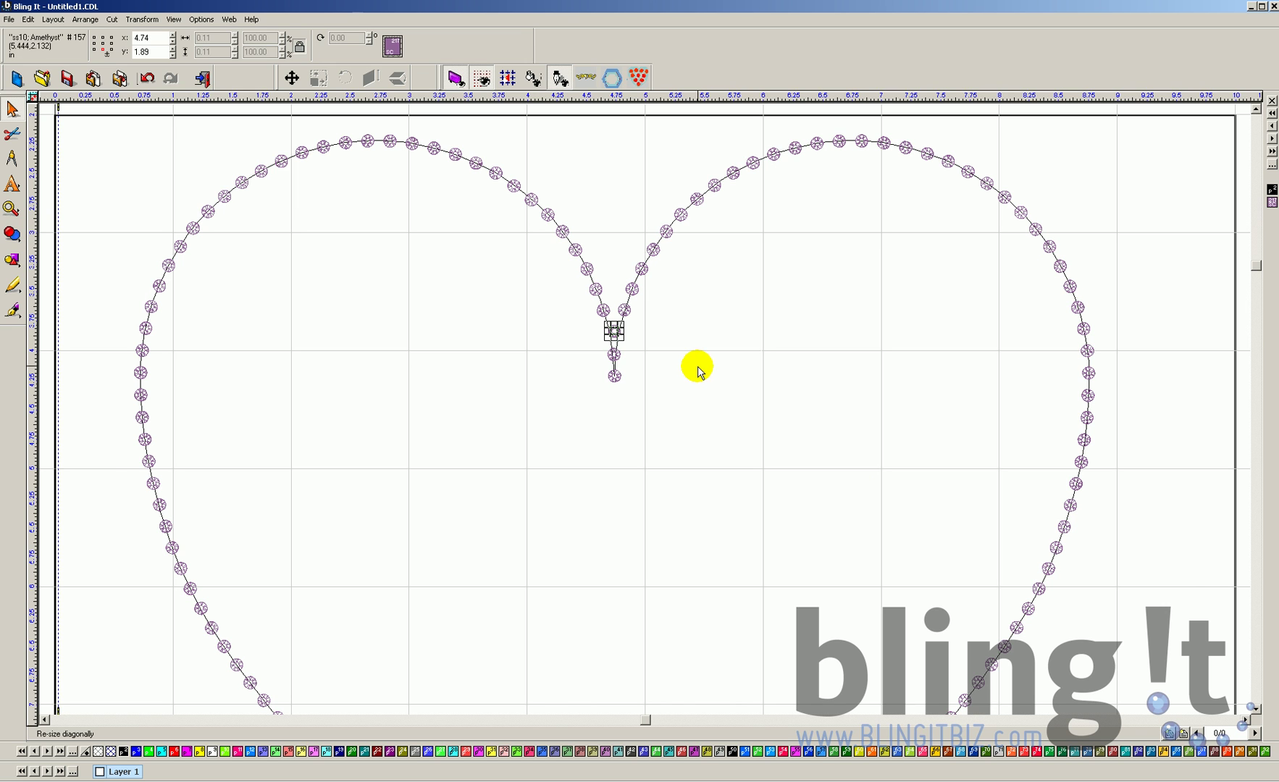
{"action": "left_click", "coordinate": [614, 375]}
{"action": "key", "text": "Delete"}
{"action": "left_click", "coordinate": [615, 437]}
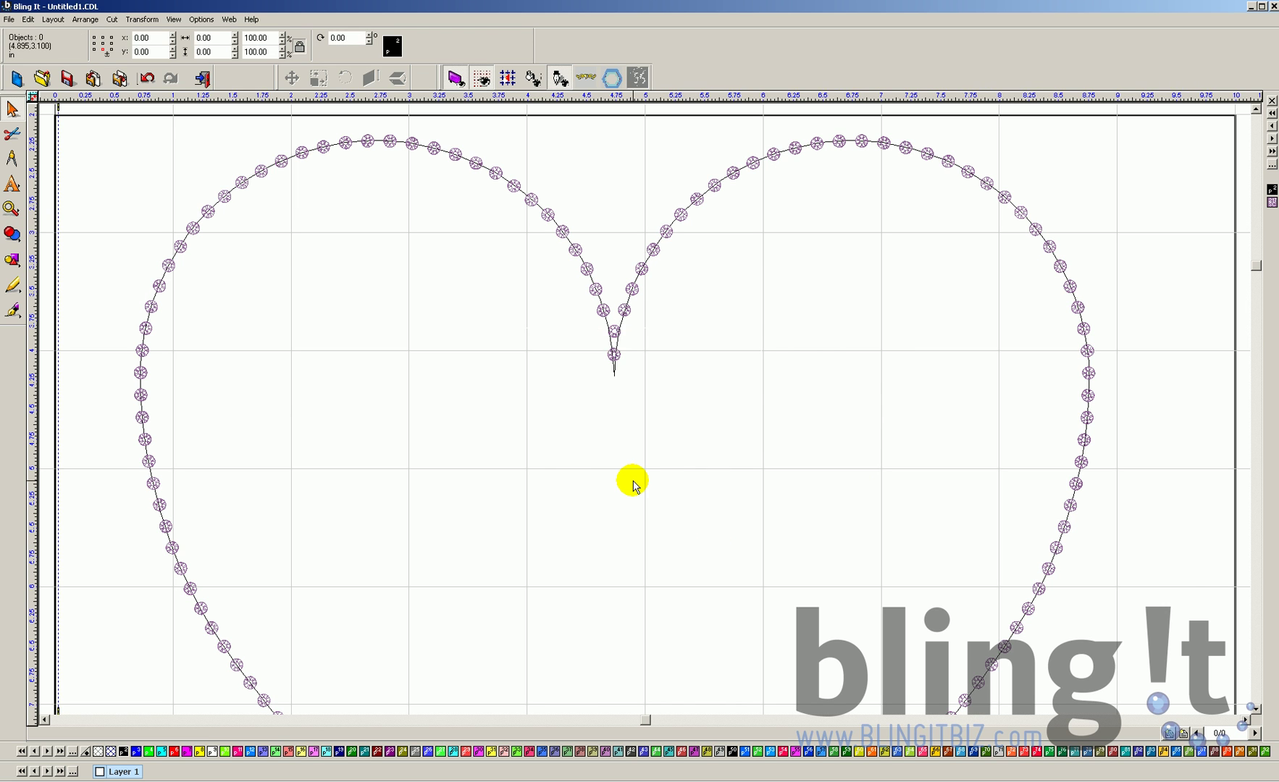
{"action": "left_click", "coordinate": [615, 331]}
{"action": "left_click", "coordinate": [823, 382]}
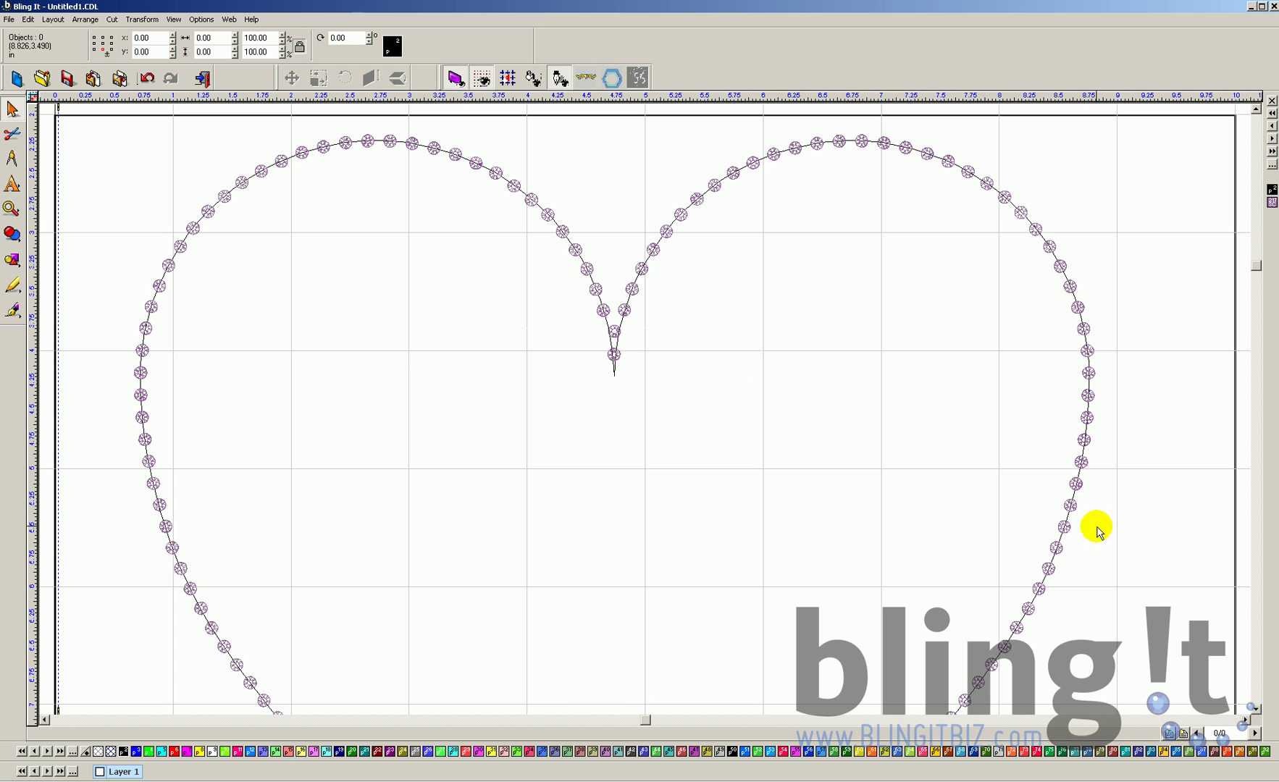
Step: Zoom out to 100% to see the whole heart
{"action": "left_click", "coordinate": [12, 208]}
{"action": "left_click", "coordinate": [223, 214]}
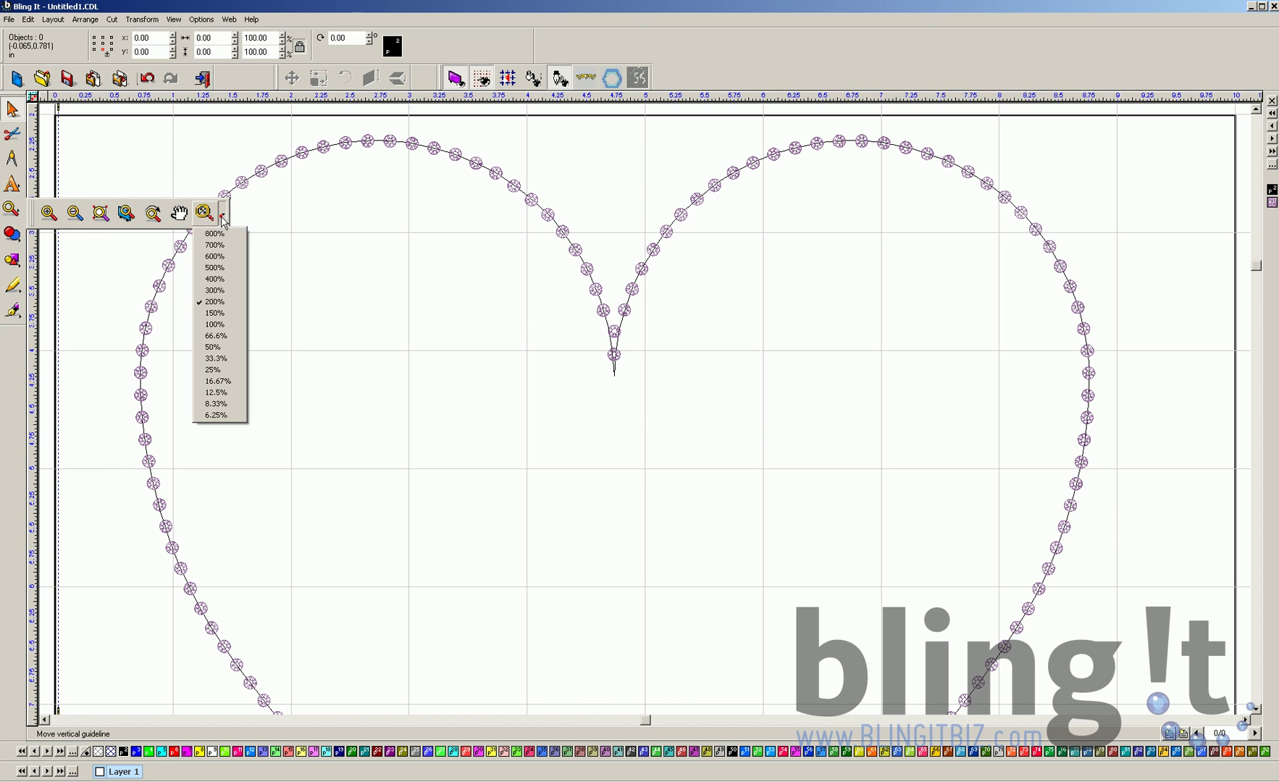
{"action": "left_click", "coordinate": [219, 324]}
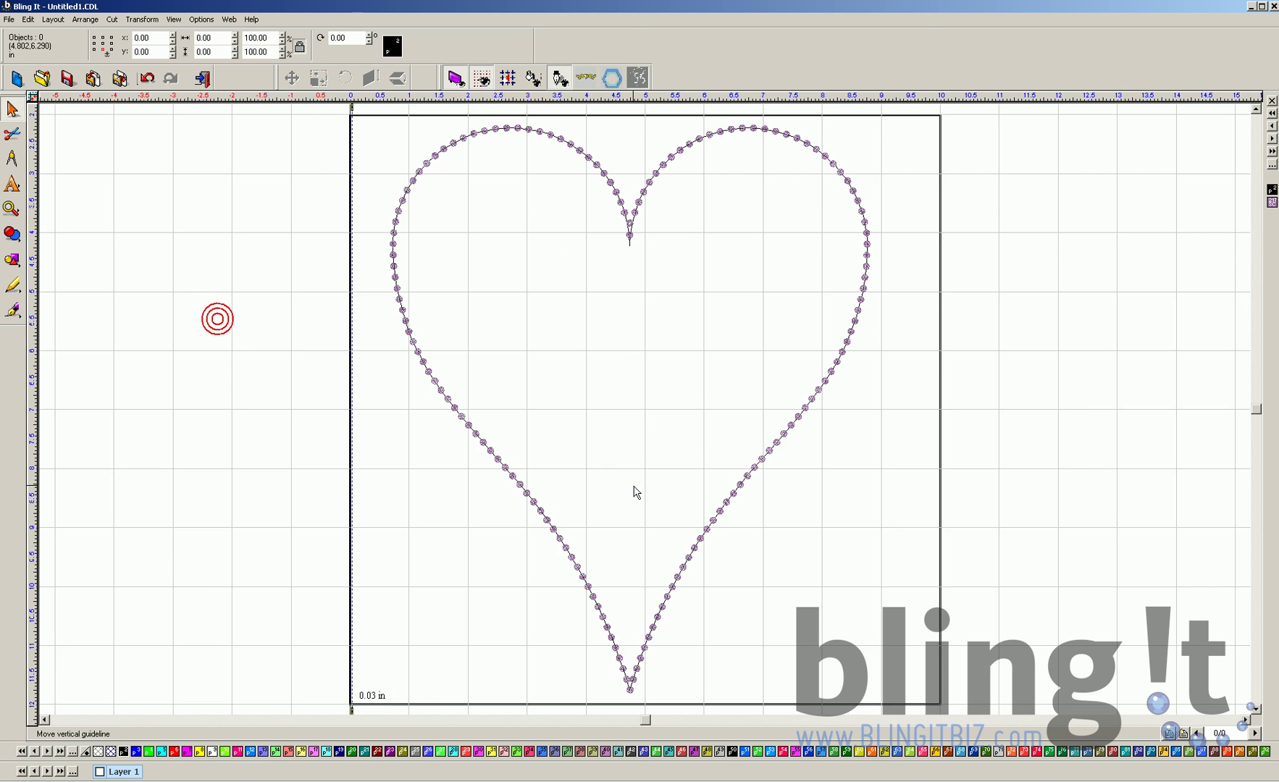
Step: Nudge the notch rhinestone slightly left, then deselect it
{"action": "left_click", "coordinate": [631, 226]}
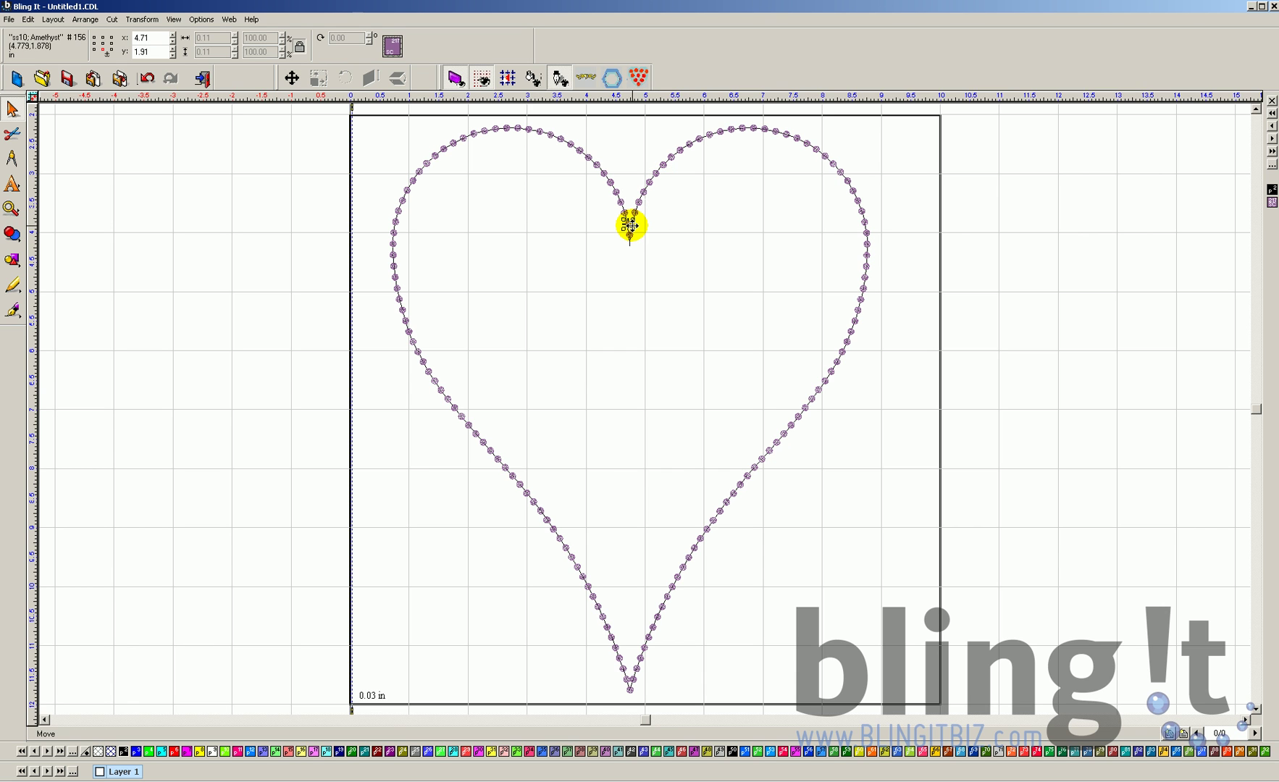
{"action": "left_click", "coordinate": [638, 293]}
{"action": "left_click", "coordinate": [629, 233]}
{"action": "left_click_drag", "start_coordinate": [630, 235], "coordinate": [628, 235]}
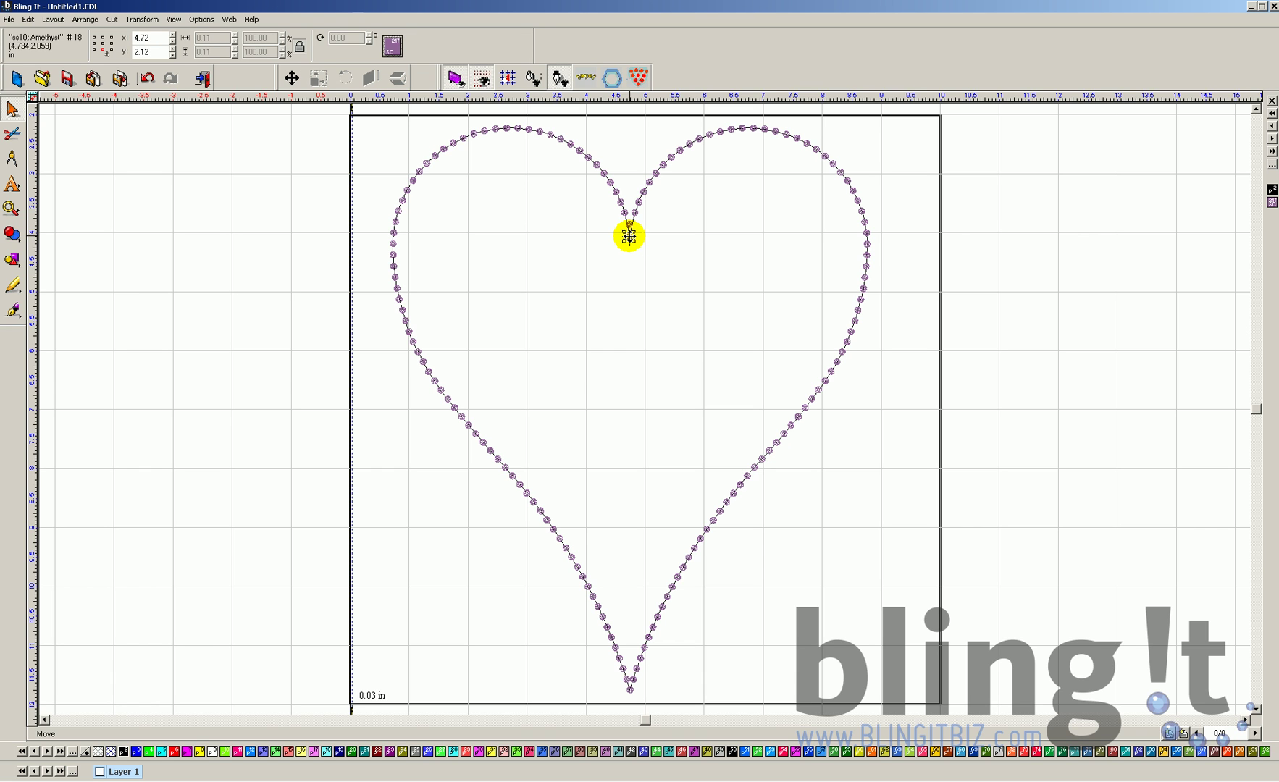
{"action": "left_click", "coordinate": [634, 212]}
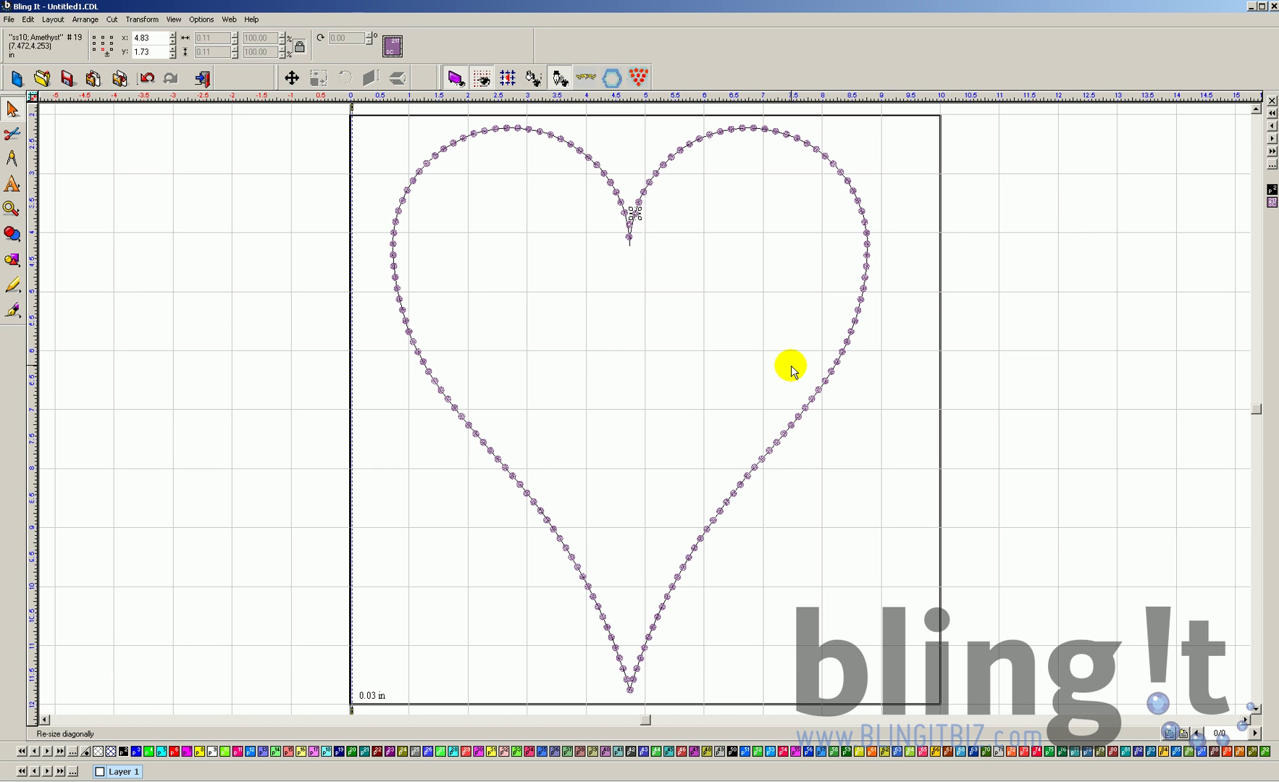
{"action": "left_click_drag", "start_coordinate": [792, 371], "coordinate": [732, 360]}
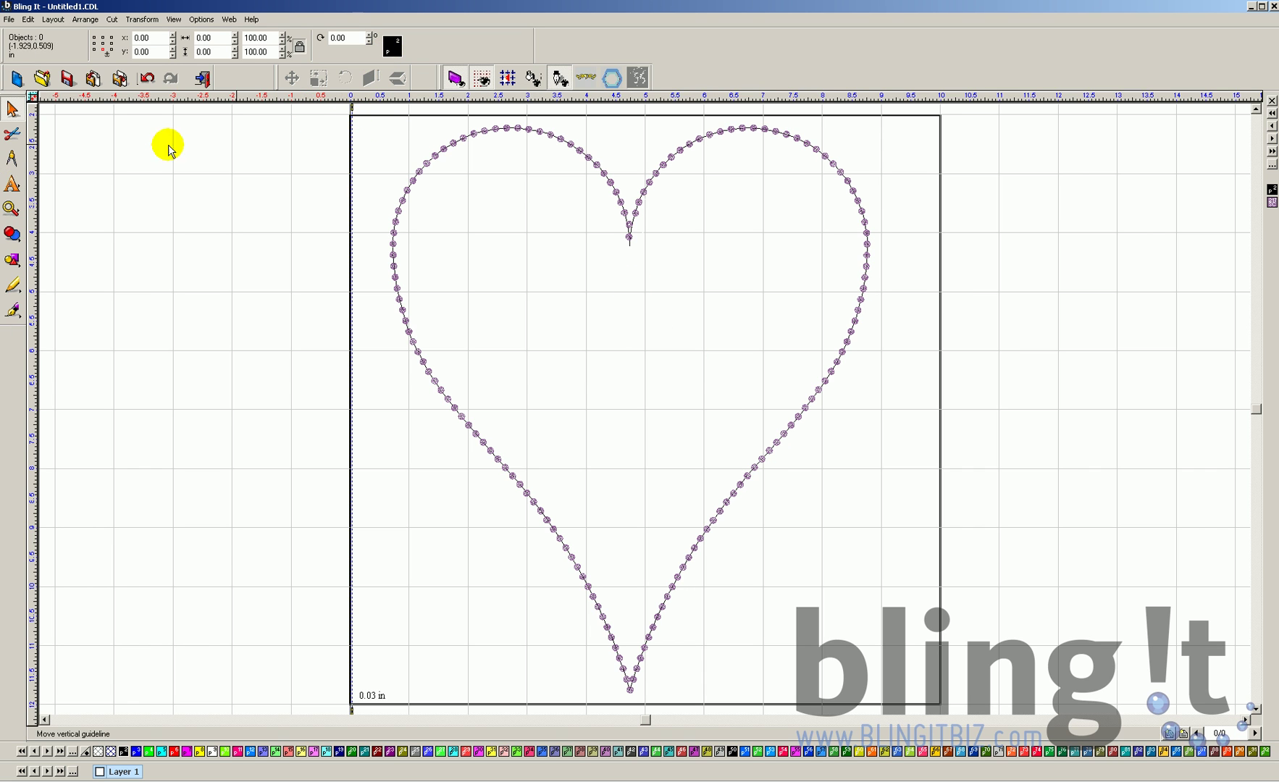
Step: Marquee-select all 152 heart rhinestones and group them into one 8.14 by 9.62 in object
{"action": "left_click_drag", "start_coordinate": [352, 115], "coordinate": [946, 613]}
{"action": "left_click_drag", "start_coordinate": [371, 131], "coordinate": [888, 704]}
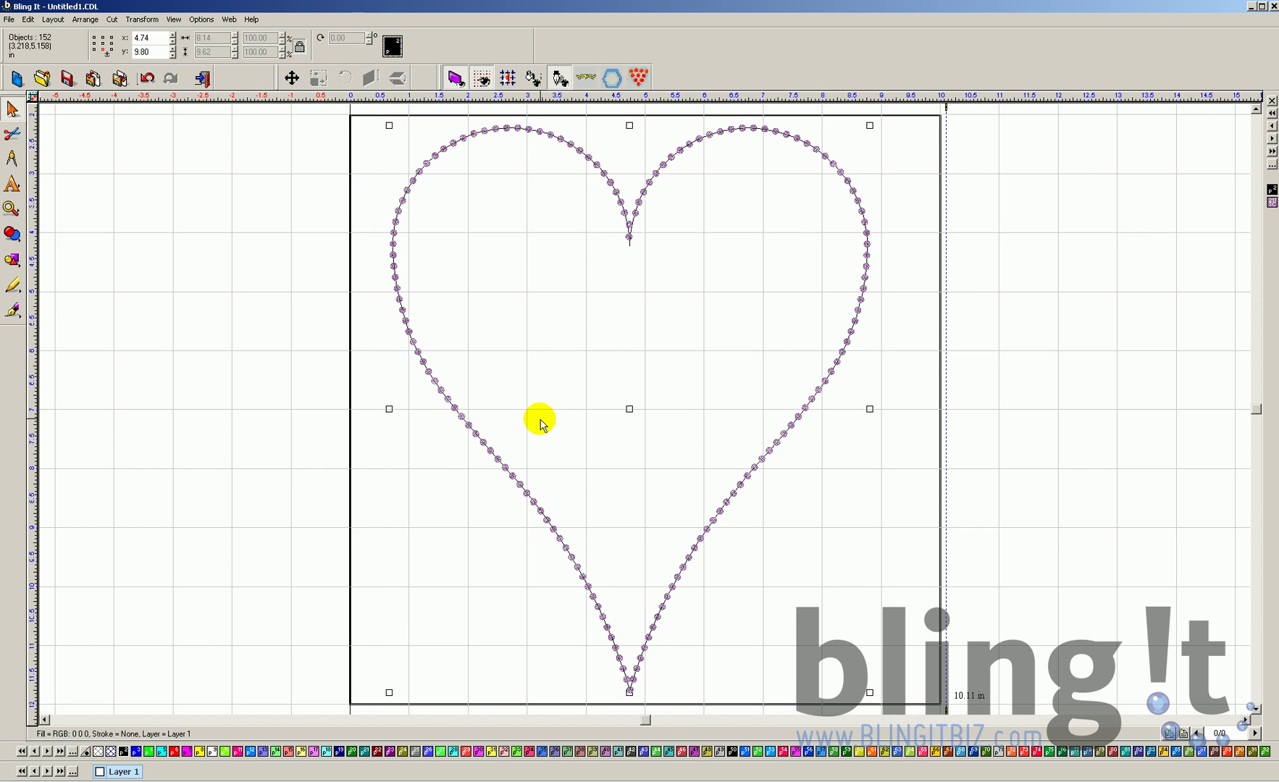
{"action": "left_click", "coordinate": [58, 20]}
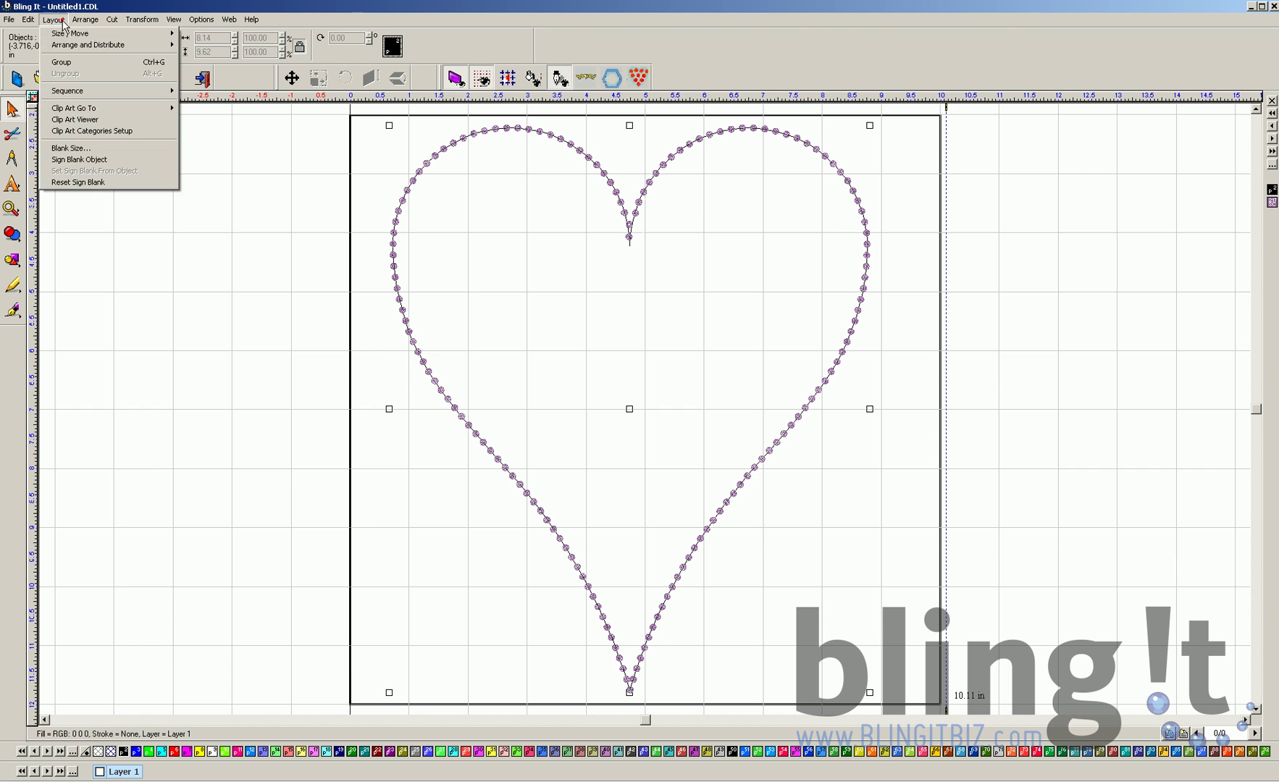
{"action": "left_click", "coordinate": [67, 62]}
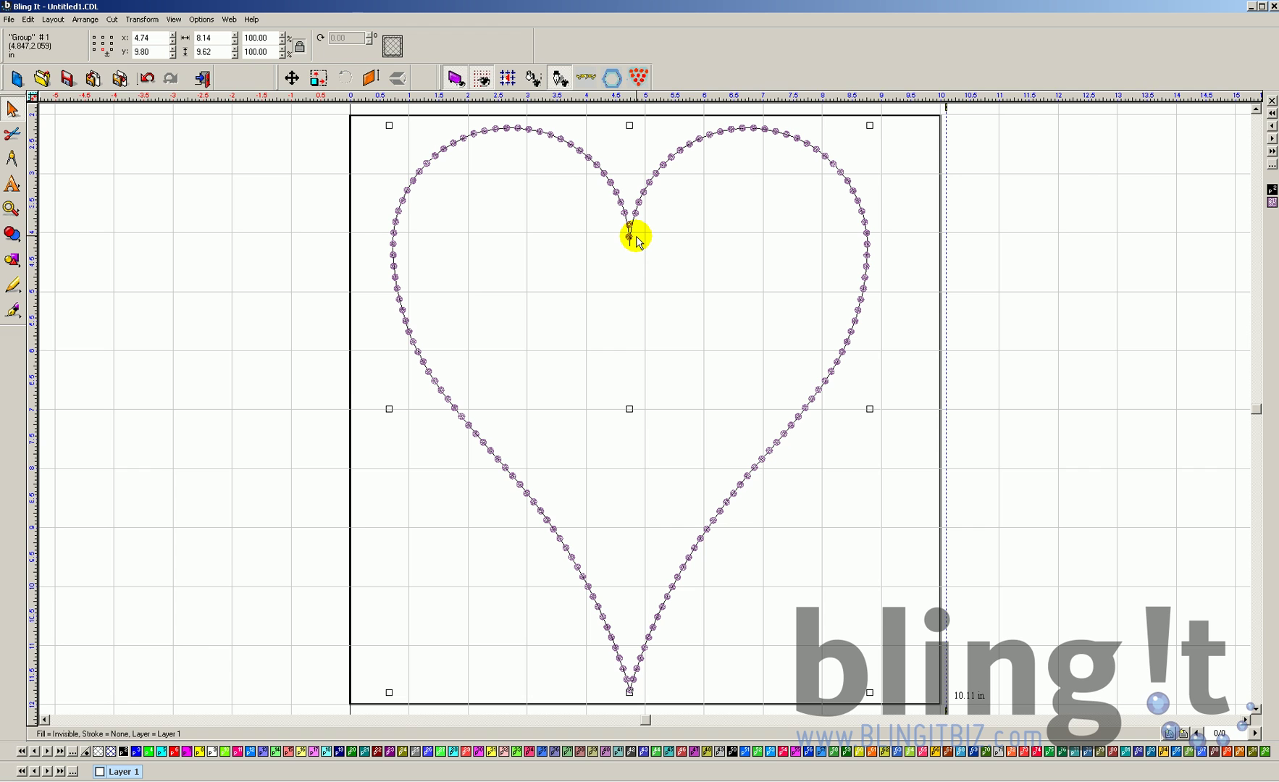
Step: Ungroup the heart's rhinestones and check each cusp stone by selecting and deselecting it
{"action": "left_click", "coordinate": [53, 20]}
{"action": "left_click", "coordinate": [65, 74]}
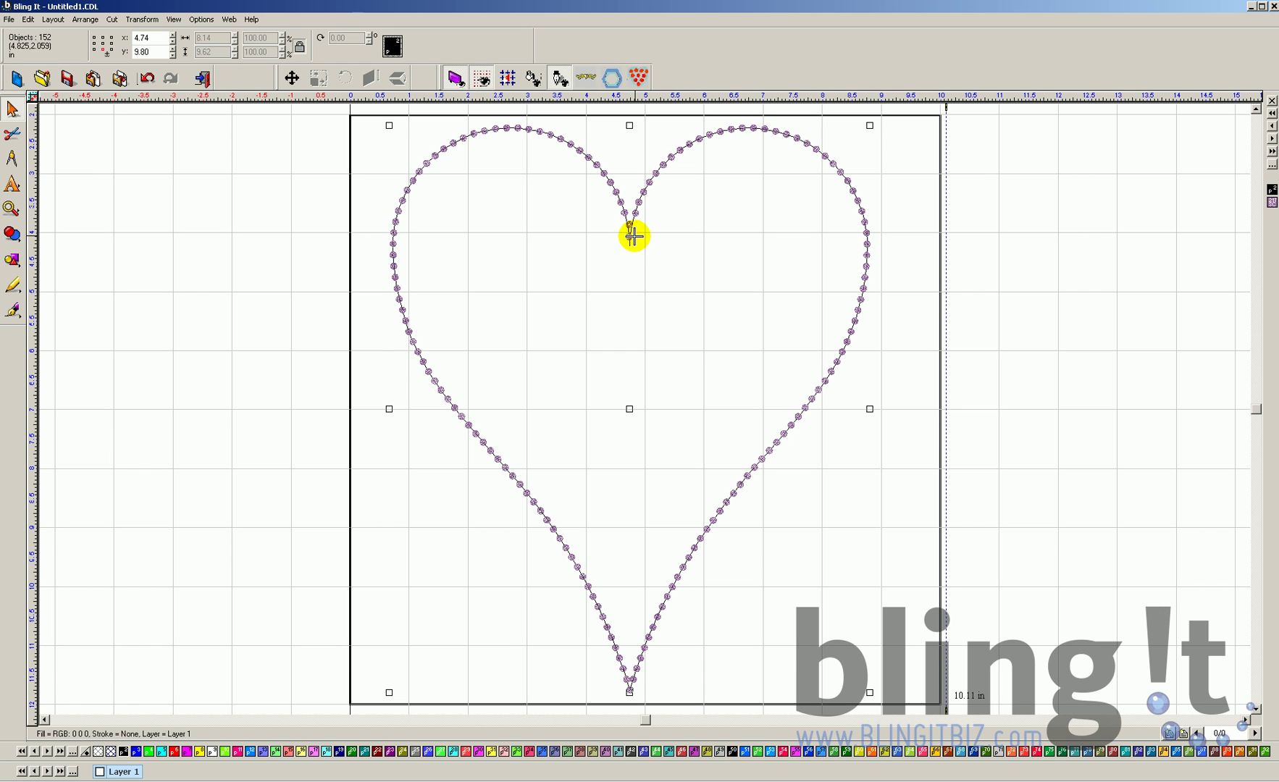
{"action": "left_click", "coordinate": [629, 249]}
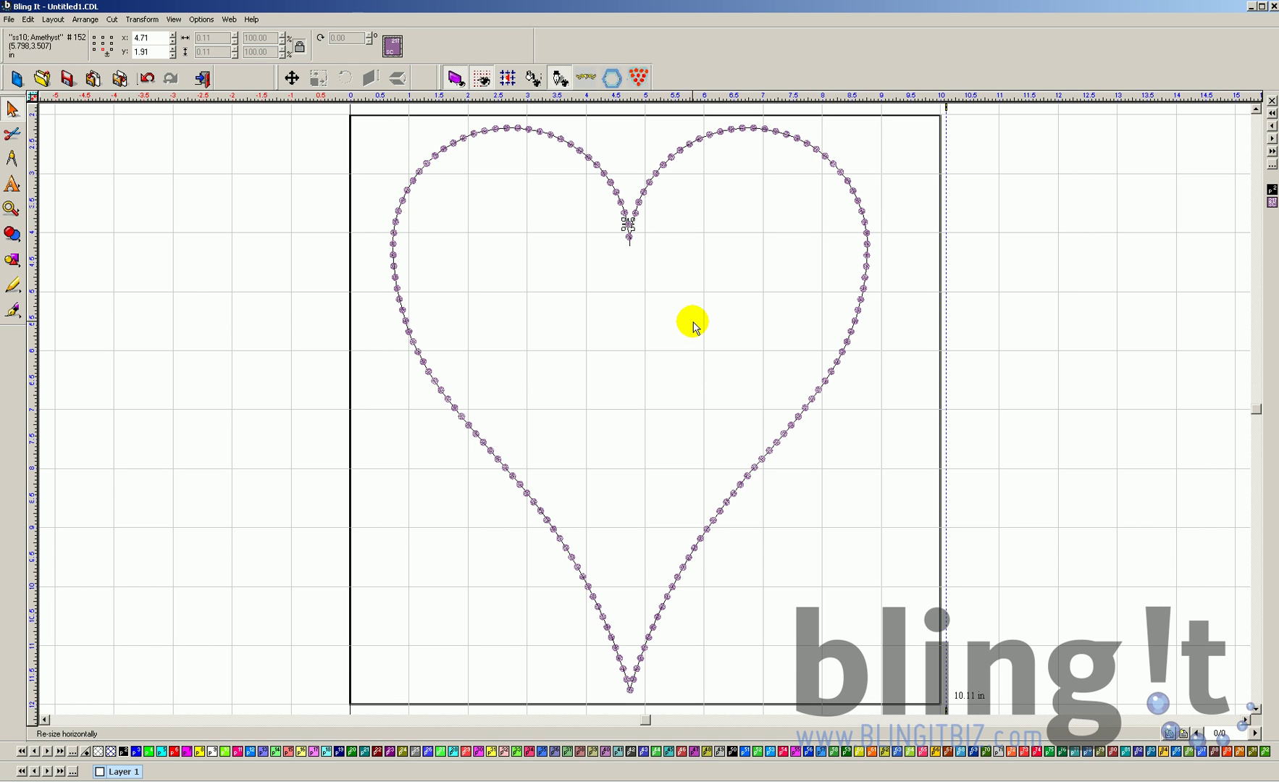
{"action": "left_click", "coordinate": [691, 323]}
{"action": "left_click", "coordinate": [629, 239]}
{"action": "left_click", "coordinate": [707, 276]}
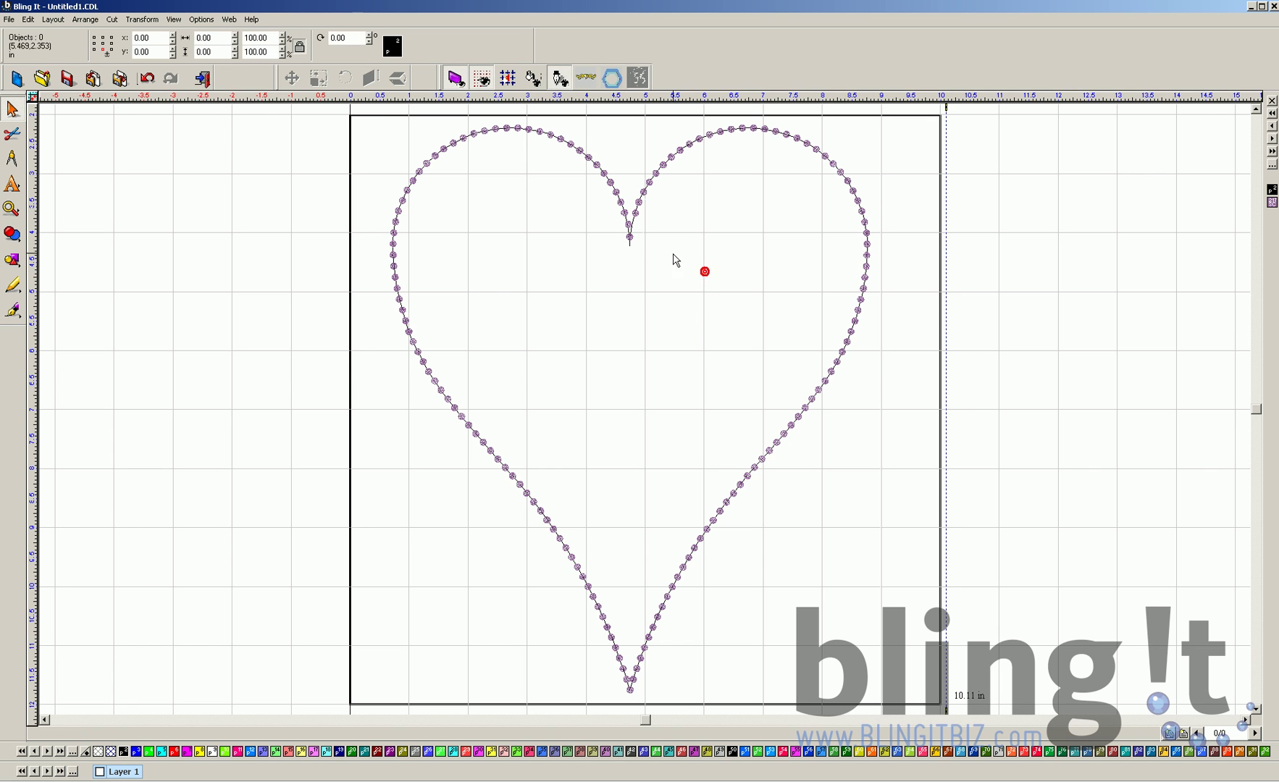
{"action": "left_click", "coordinate": [629, 225]}
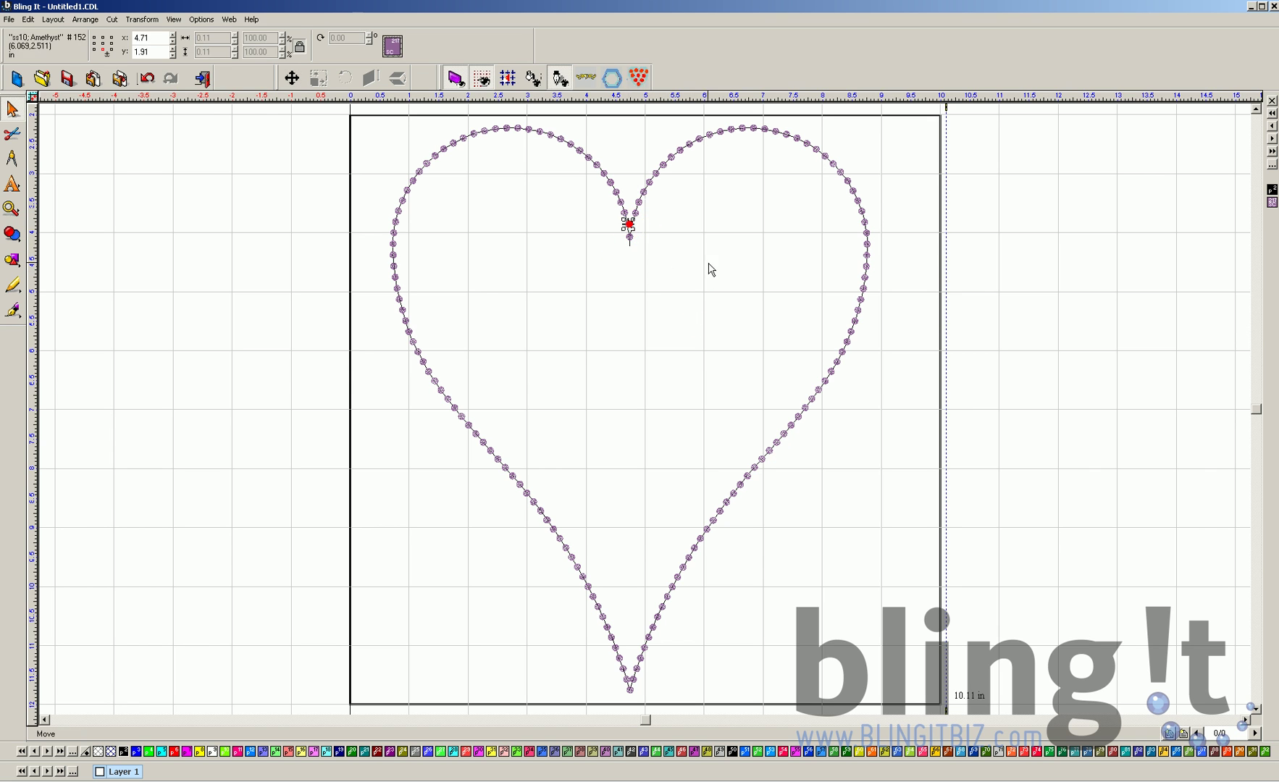
{"action": "left_click", "coordinate": [793, 319]}
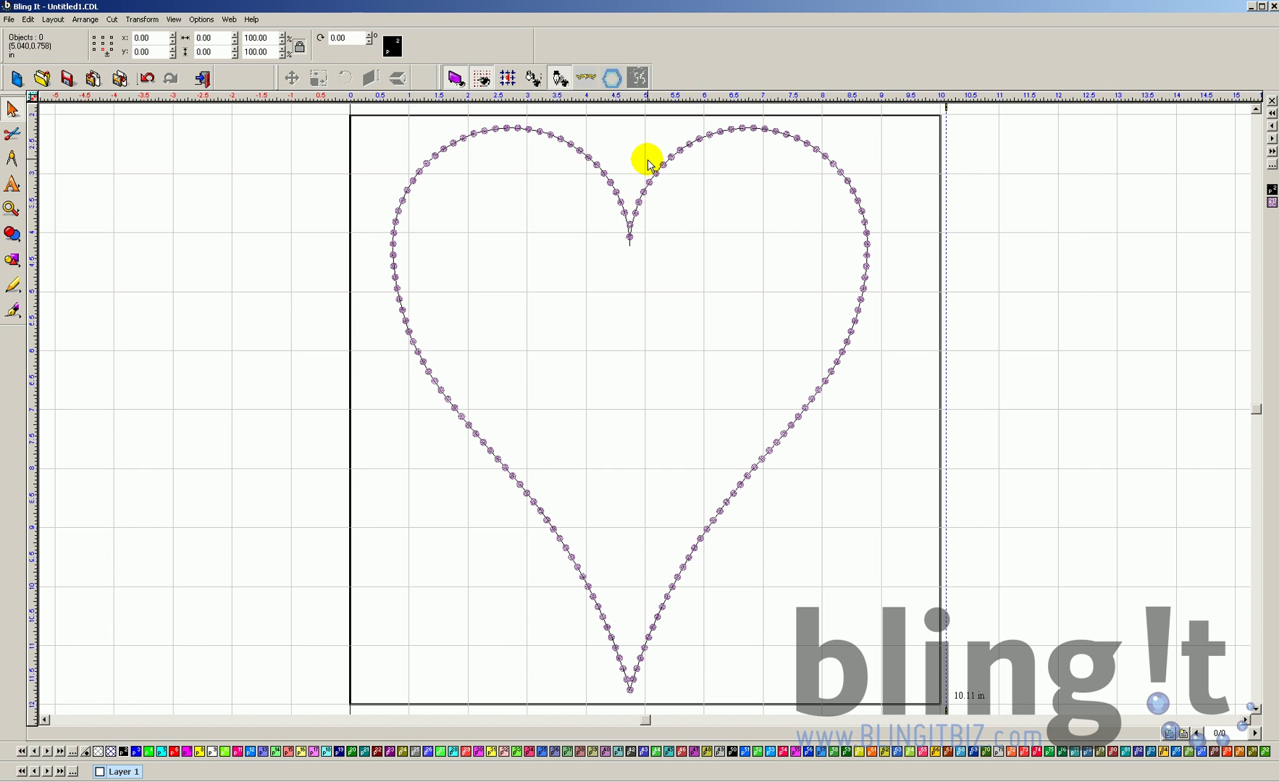
Step: Load ss10 Amethyst as the stone for the Drop Rhinestone tool
{"action": "left_click", "coordinate": [613, 78]}
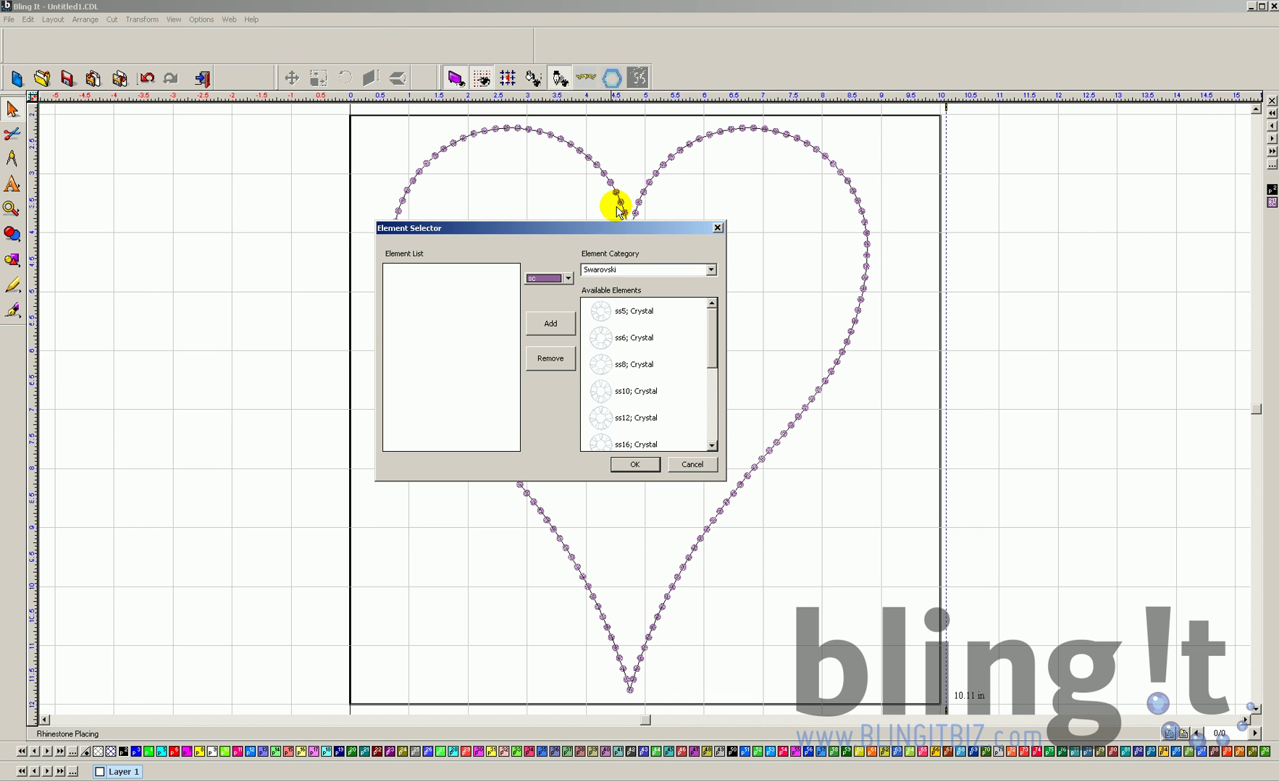
{"action": "left_click", "coordinate": [600, 391]}
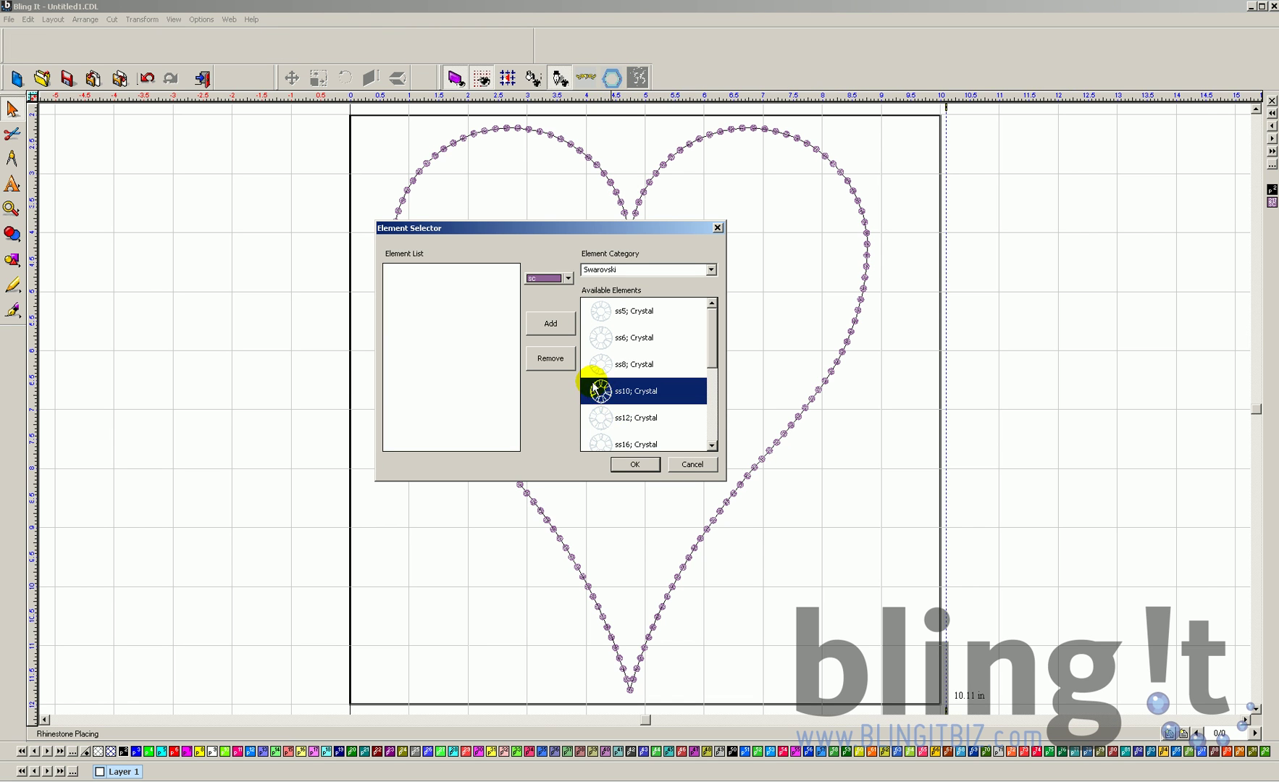
{"action": "left_click", "coordinate": [550, 324]}
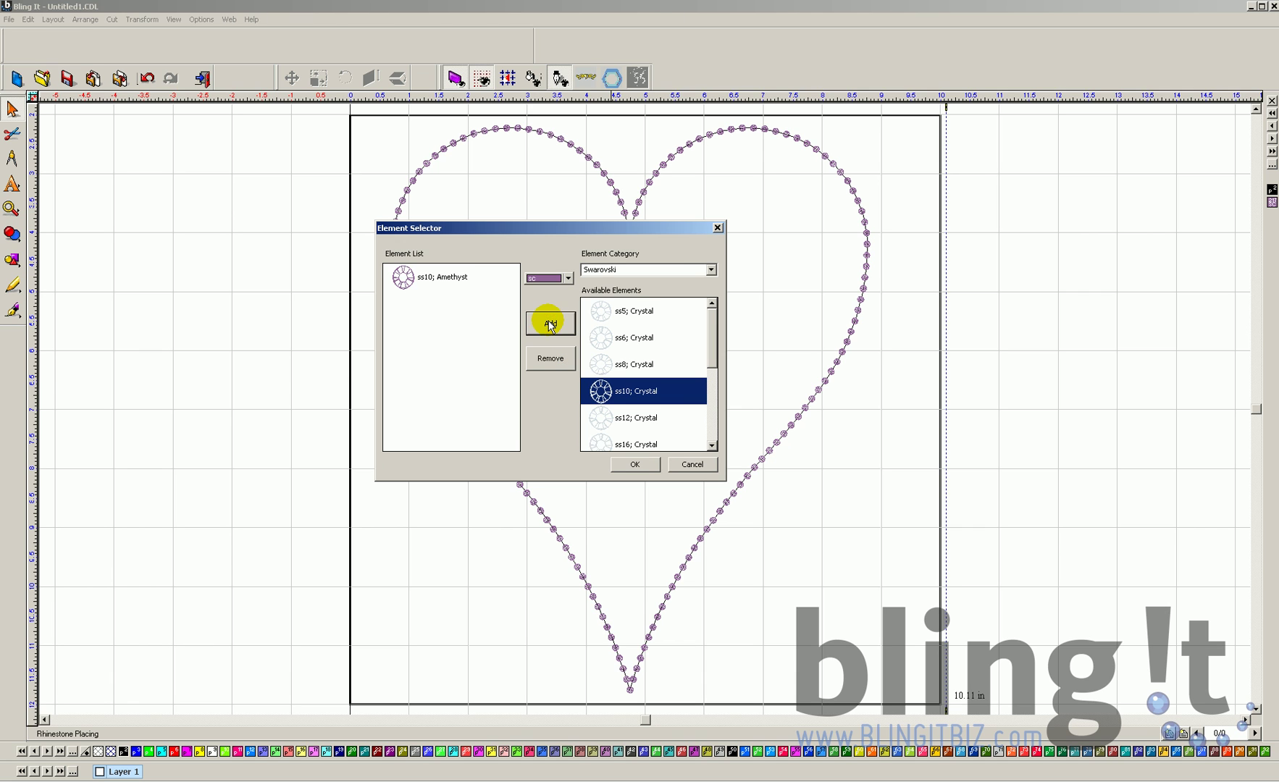
{"action": "left_click", "coordinate": [635, 465]}
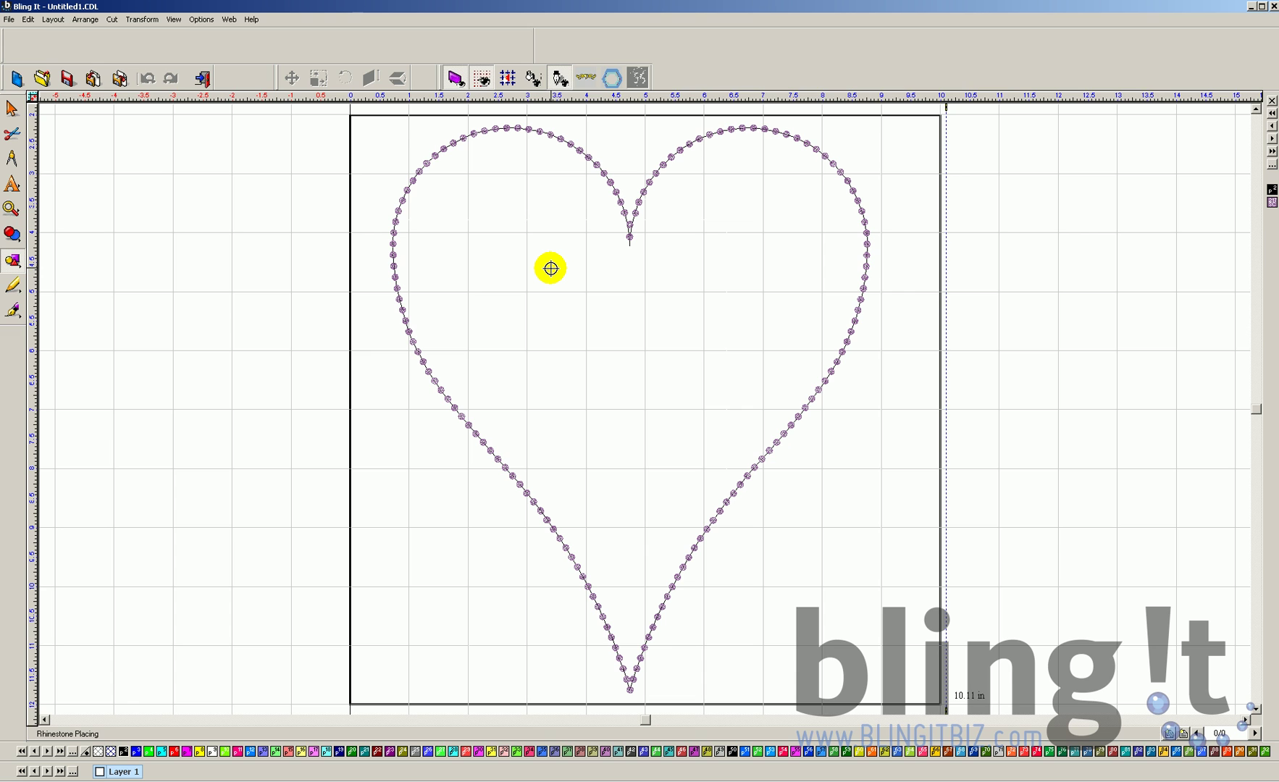
Step: Drop three ss10 Amethyst stones in a column inside the heart, then exit placing mode
{"action": "left_click", "coordinate": [550, 268]}
{"action": "left_click", "coordinate": [549, 280]}
{"action": "left_click", "coordinate": [549, 305]}
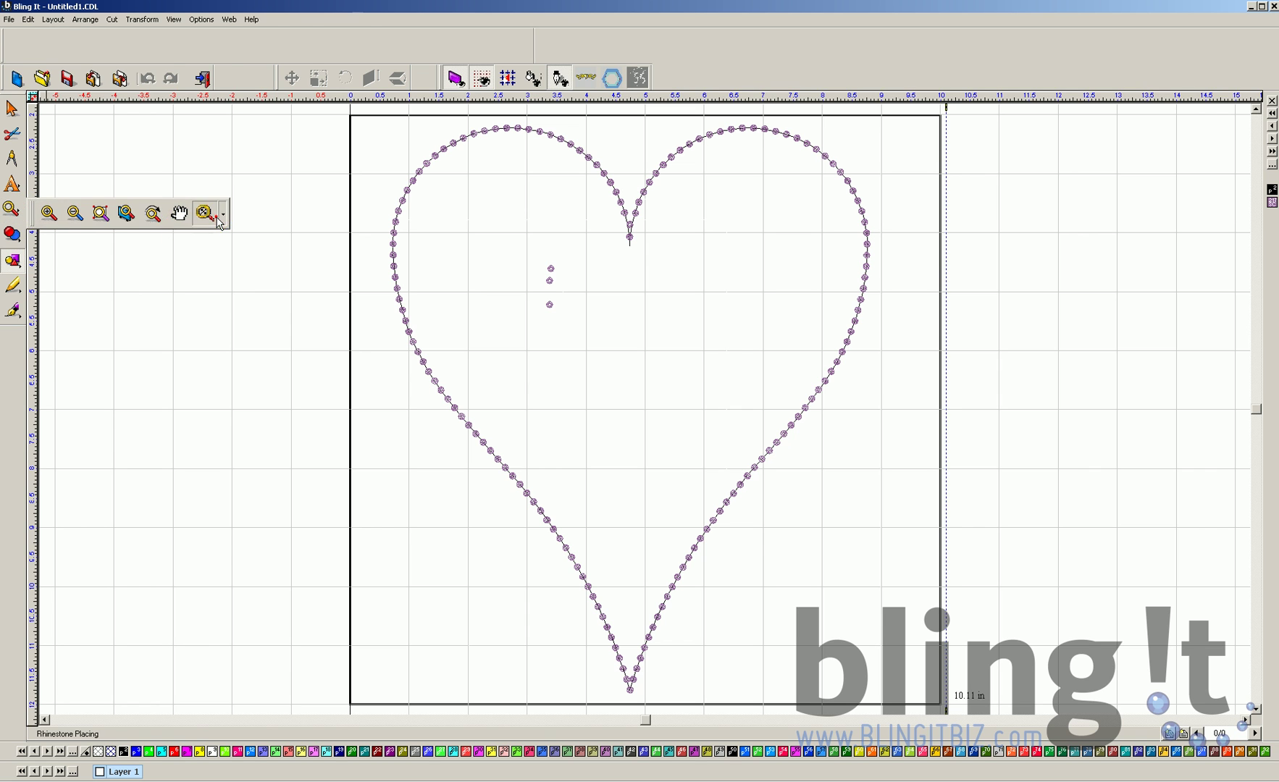
{"action": "key", "text": "space"}
Step: Zoom the view in to 200%
{"action": "left_click", "coordinate": [12, 209]}
{"action": "left_click", "coordinate": [221, 212]}
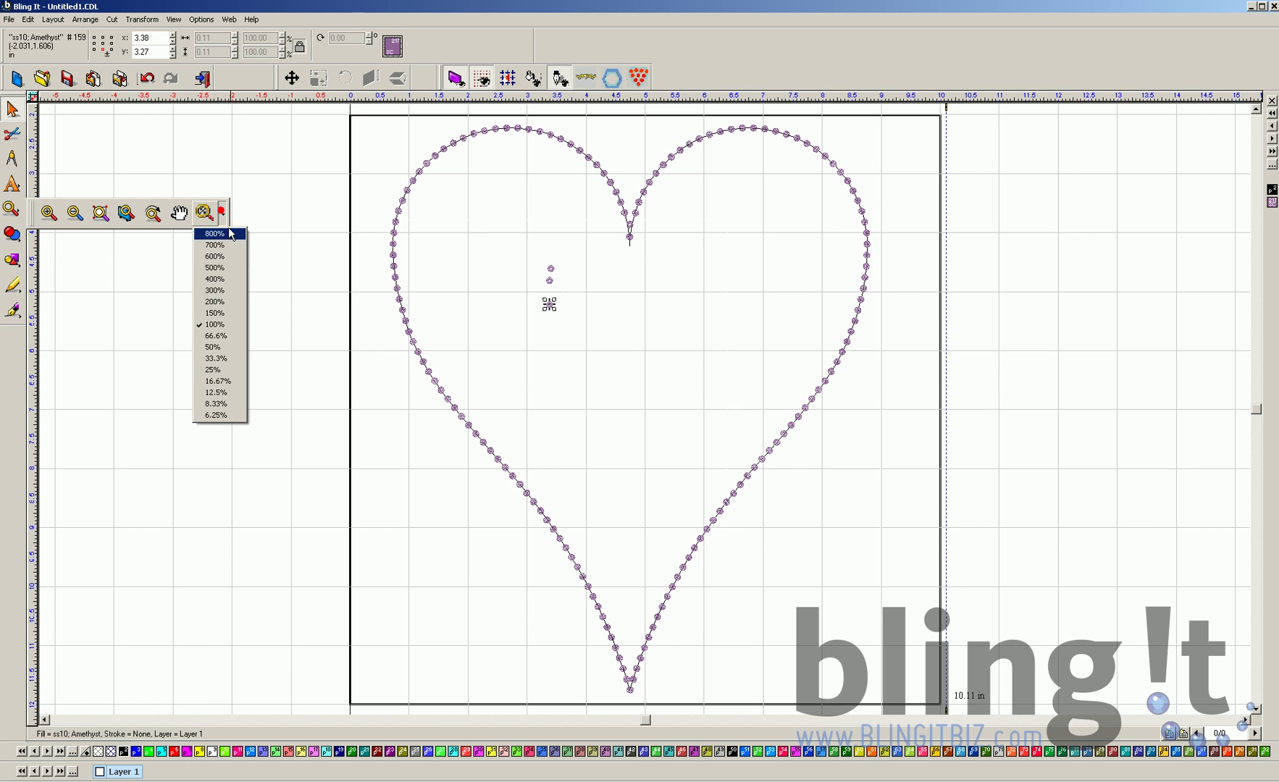
{"action": "left_click", "coordinate": [216, 301]}
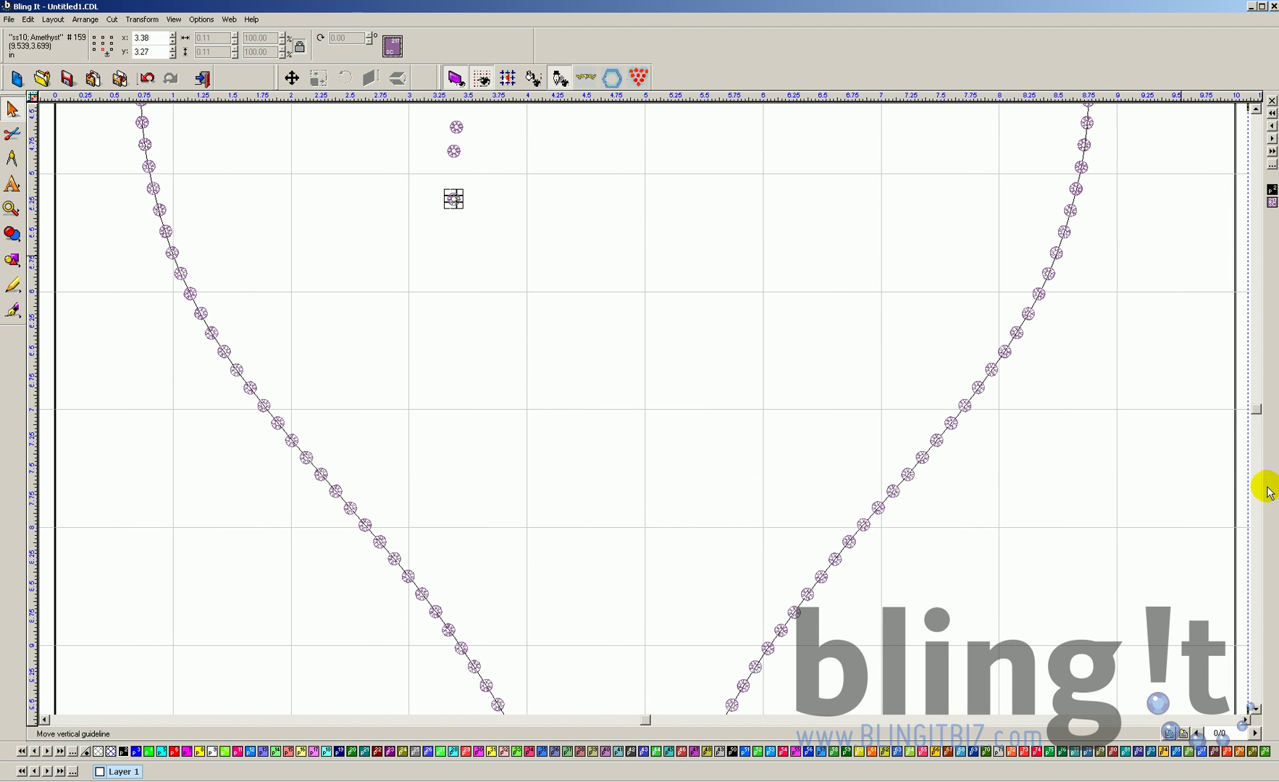
{"action": "left_click", "coordinate": [1257, 403]}
{"action": "left_click_drag", "start_coordinate": [1257, 403], "coordinate": [1254, 377]}
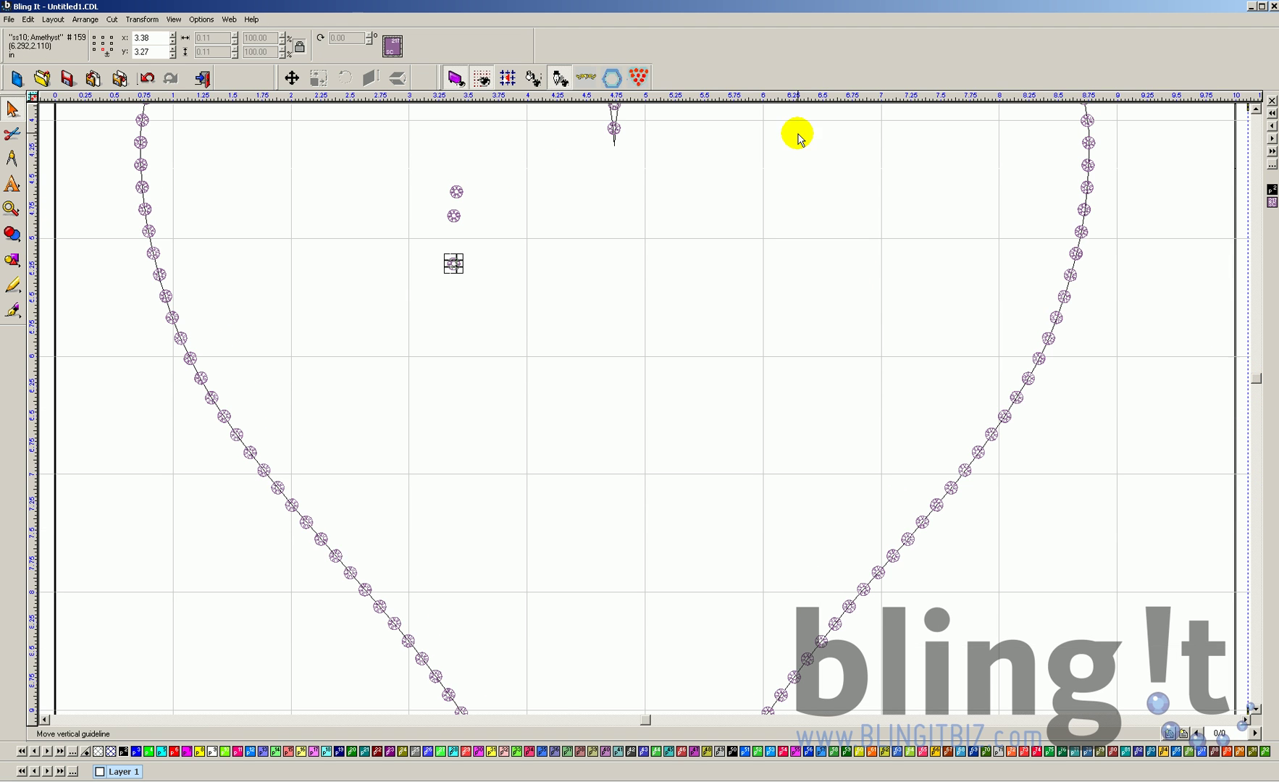
Step: Reload ss10 Amethyst in the Drop Rhinestone tool
{"action": "left_click", "coordinate": [612, 77]}
{"action": "left_click", "coordinate": [608, 392]}
{"action": "left_click", "coordinate": [551, 323]}
{"action": "left_click", "coordinate": [635, 466]}
Step: Drop eight more stones: two below the notch, a row across the heart, and two lower down
{"action": "left_click", "coordinate": [614, 157]}
{"action": "left_click", "coordinate": [615, 177]}
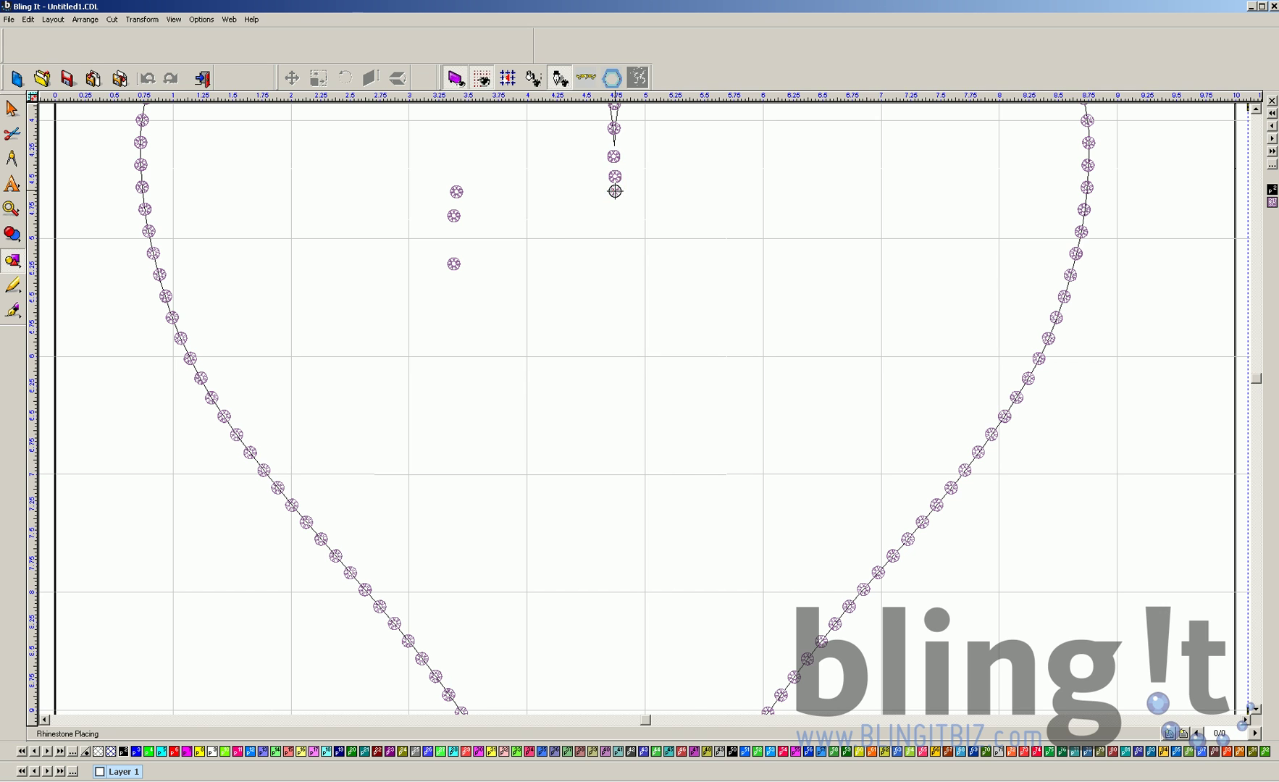
{"action": "left_click", "coordinate": [587, 261]}
{"action": "left_click", "coordinate": [624, 262]}
{"action": "left_click", "coordinate": [645, 240]}
{"action": "left_click", "coordinate": [527, 238]}
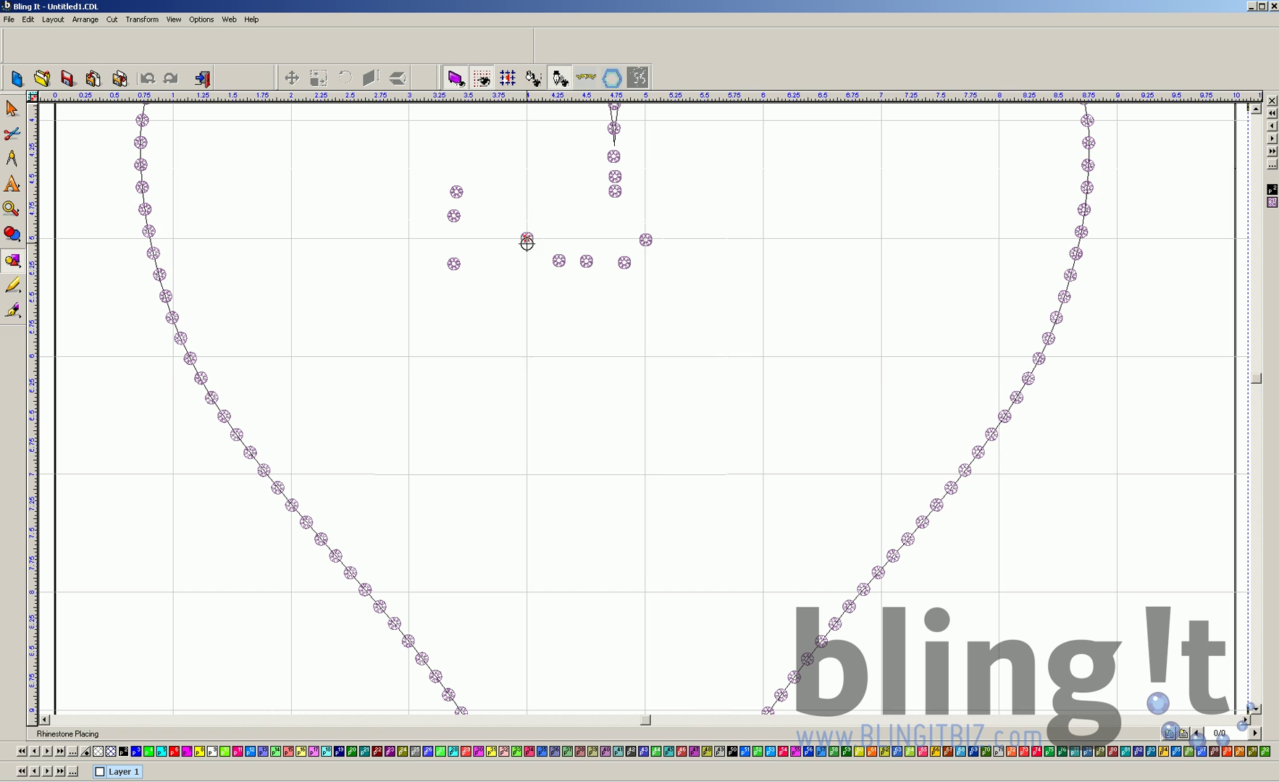
{"action": "left_click", "coordinate": [526, 356]}
{"action": "left_click", "coordinate": [525, 476]}
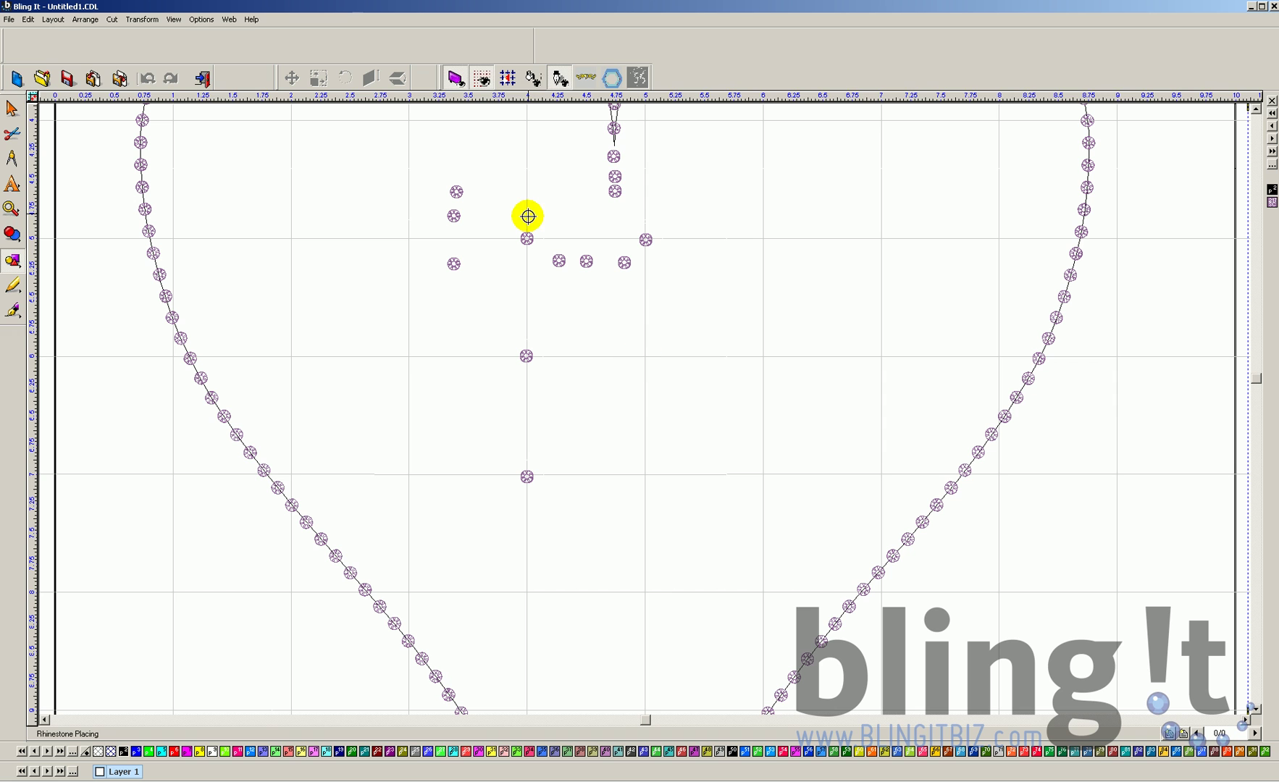
Step: Box-select and delete the dropped stones, then delete the leftover stone below the notch
{"action": "left_click", "coordinate": [12, 108]}
{"action": "left_click_drag", "start_coordinate": [403, 163], "coordinate": [706, 509]}
{"action": "key", "text": "Delete"}
{"action": "left_click", "coordinate": [614, 156]}
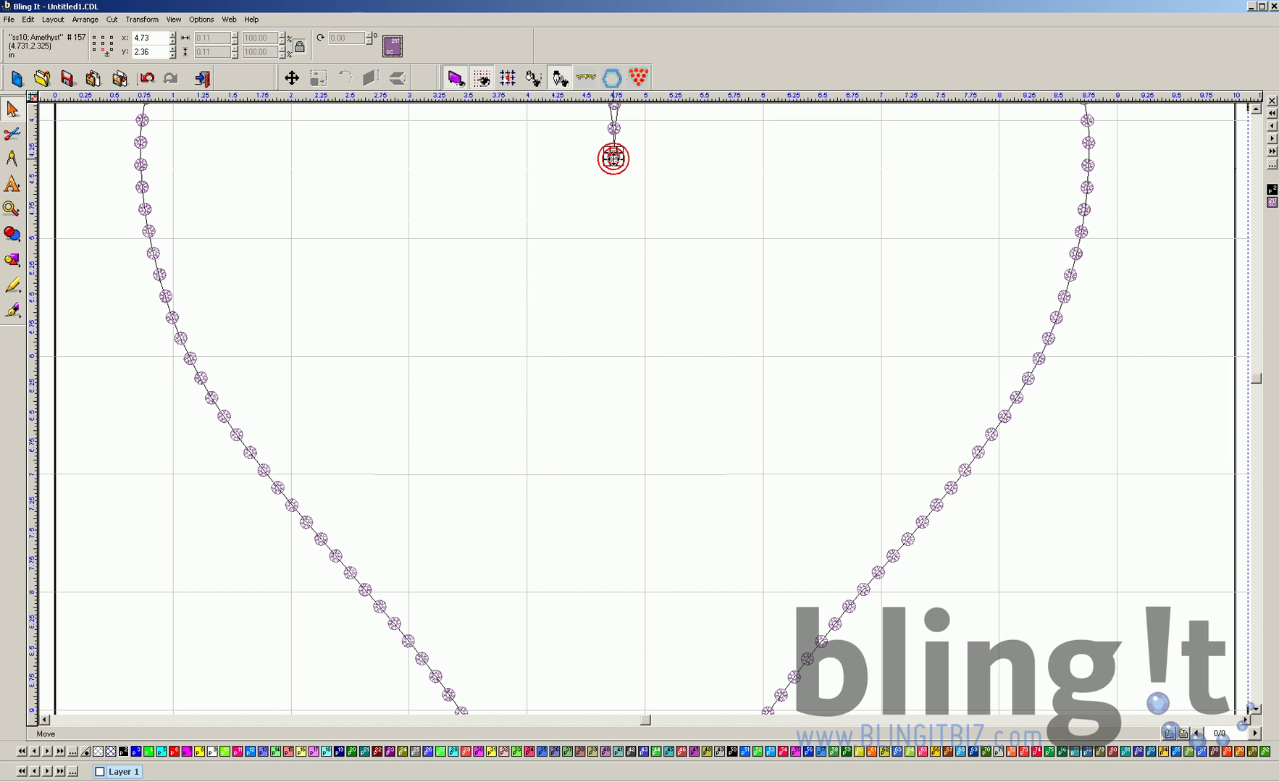
{"action": "key", "text": "Delete"}
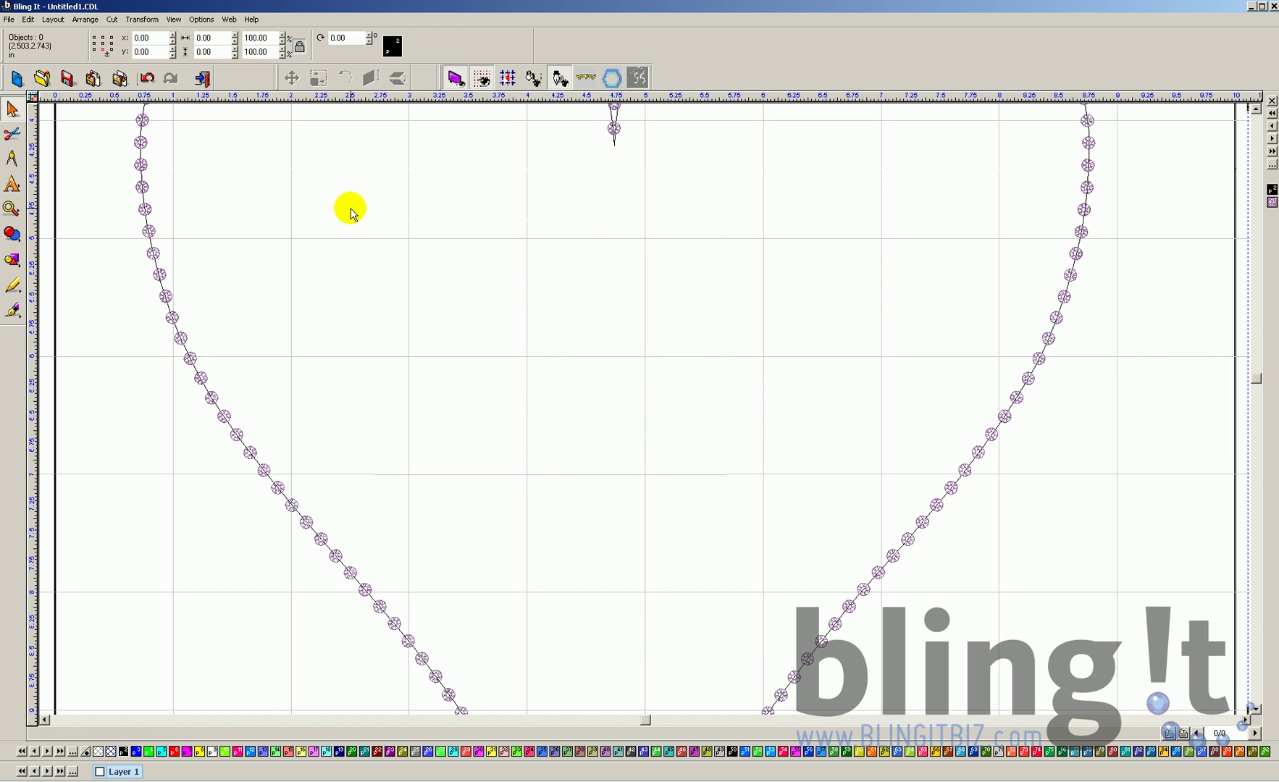
{"action": "left_click_drag", "start_coordinate": [1257, 377], "coordinate": [1257, 366]}
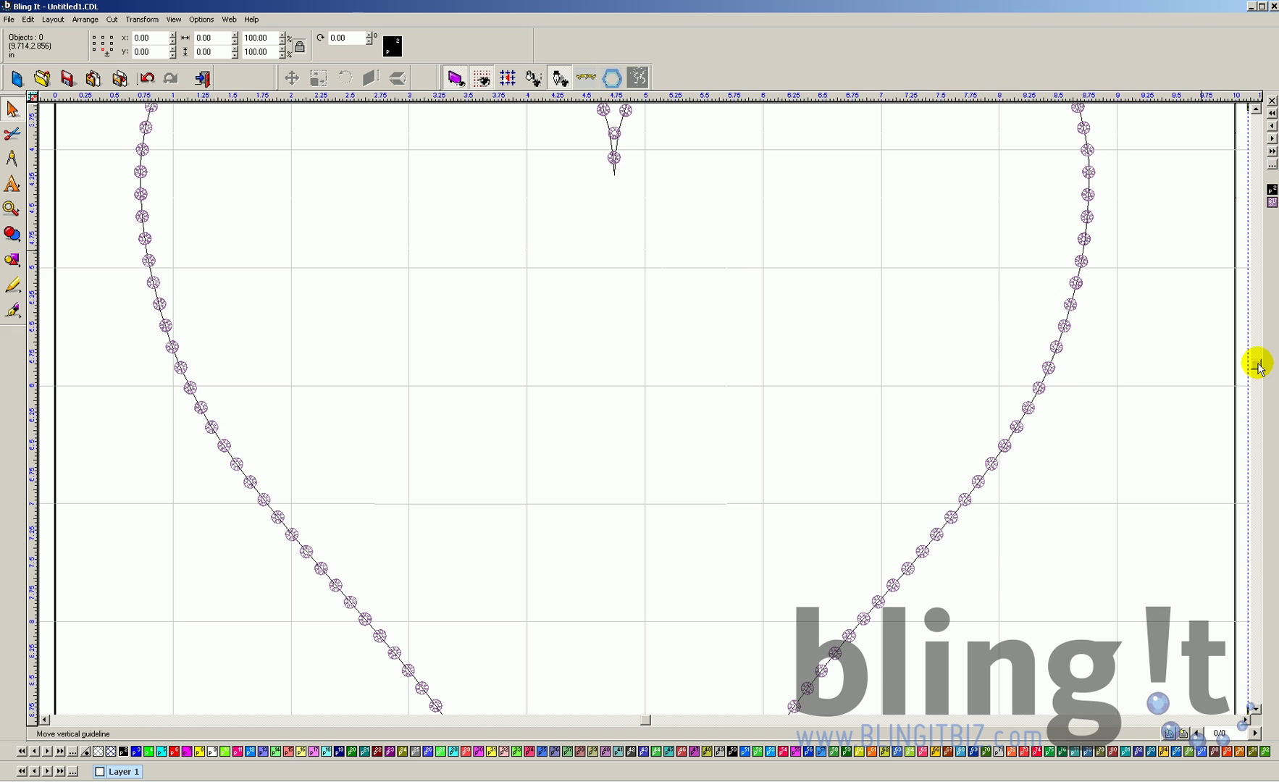
{"action": "left_click_drag", "start_coordinate": [1258, 362], "coordinate": [1259, 332]}
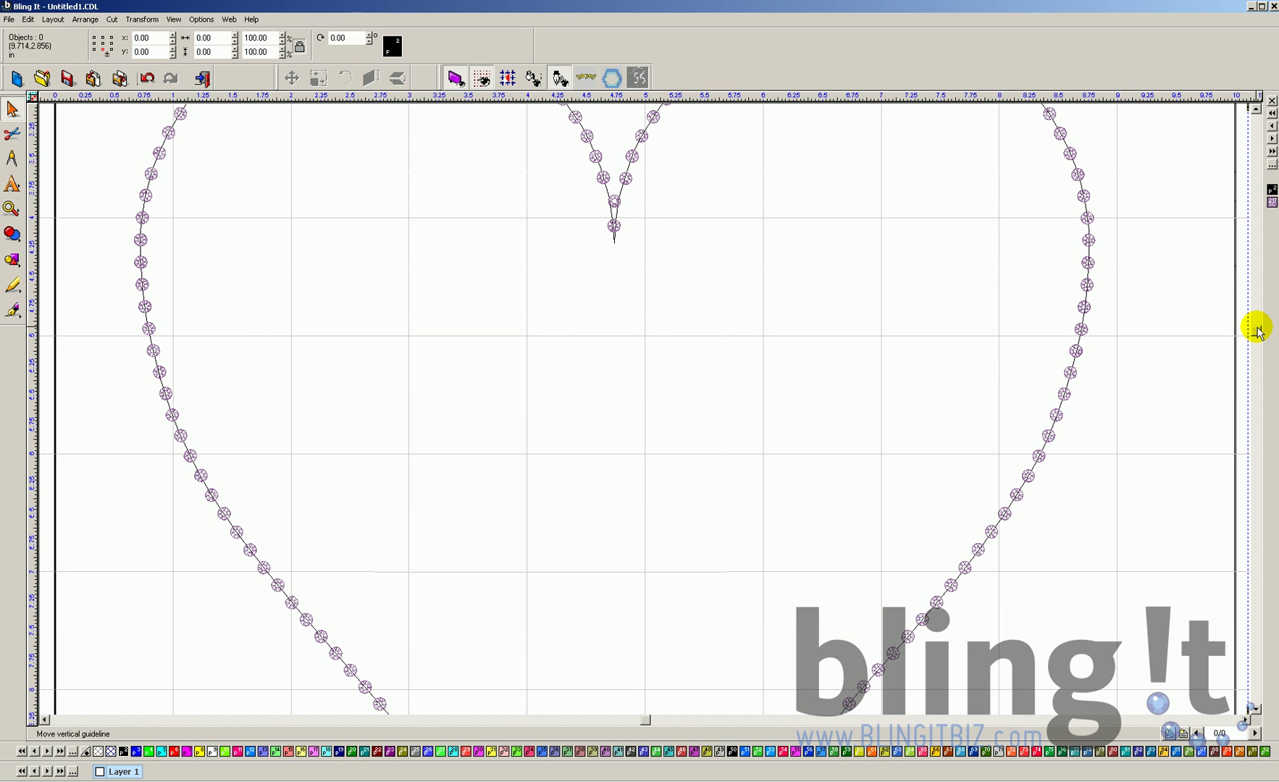